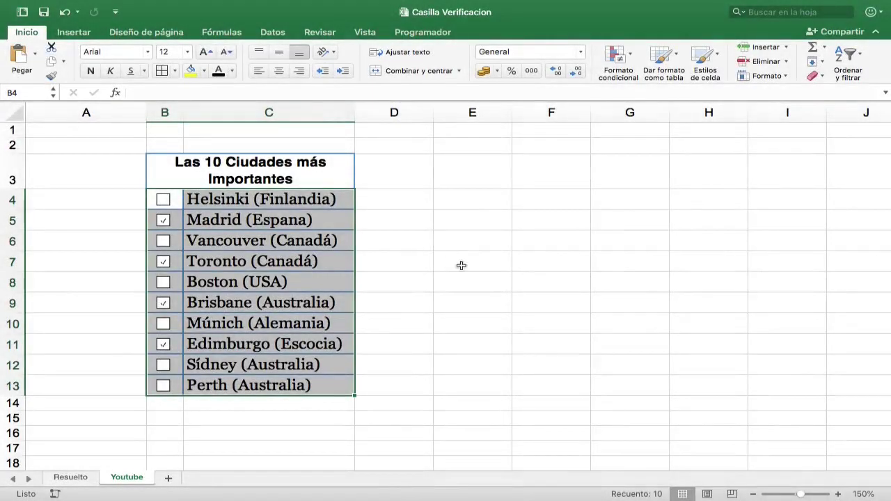
Clear all ten city checkboxes by toggling Helsinki, Vancouver, Boston, Sídney, Perth and Múnich.
{"action": "left_click", "coordinate": [163, 201]}
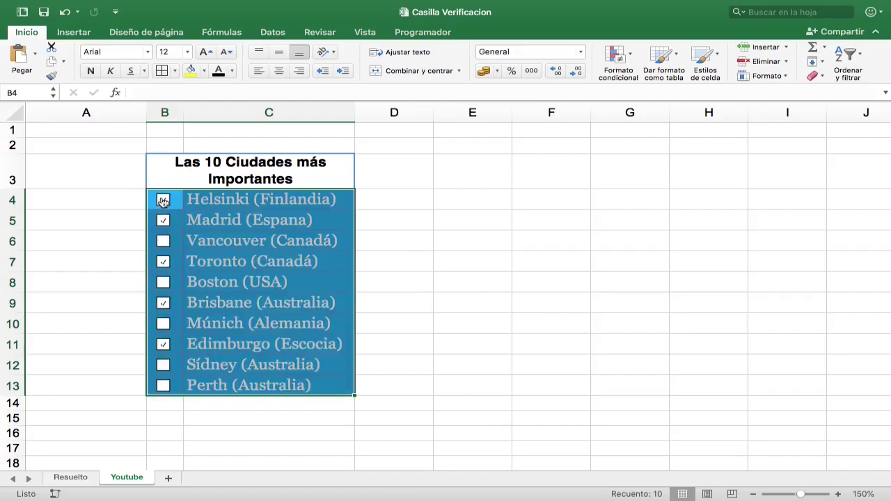
{"action": "left_click", "coordinate": [163, 241]}
{"action": "left_click", "coordinate": [163, 282]}
{"action": "left_click", "coordinate": [163, 364]}
{"action": "left_click", "coordinate": [163, 387]}
{"action": "left_click", "coordinate": [164, 323]}
{"action": "left_click", "coordinate": [163, 200]}
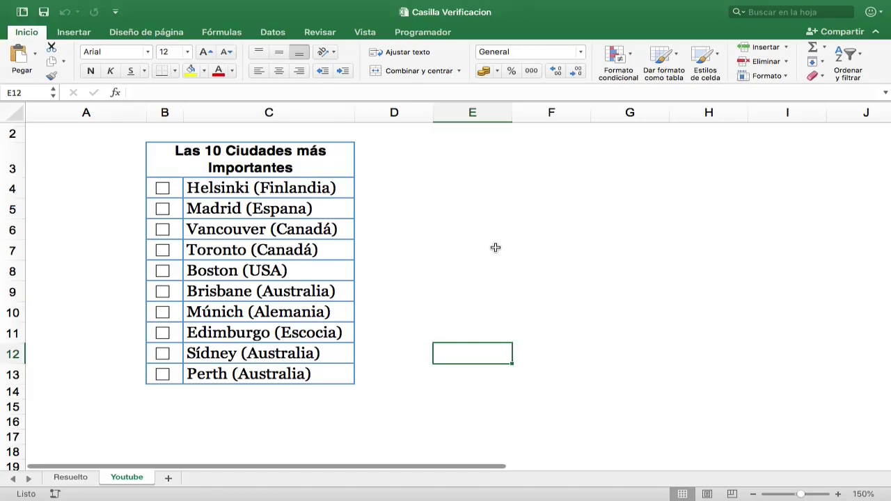
Add a Clásico formula rule =$A4 with light red fill to the city list B4:C13.
{"action": "left_click", "coordinate": [336, 377]}
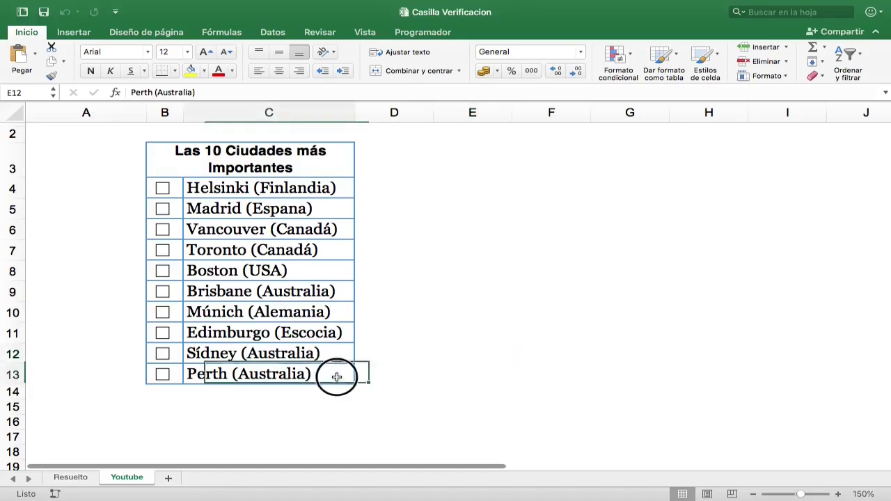
{"action": "left_click_drag", "start_coordinate": [336, 377], "coordinate": [162, 189]}
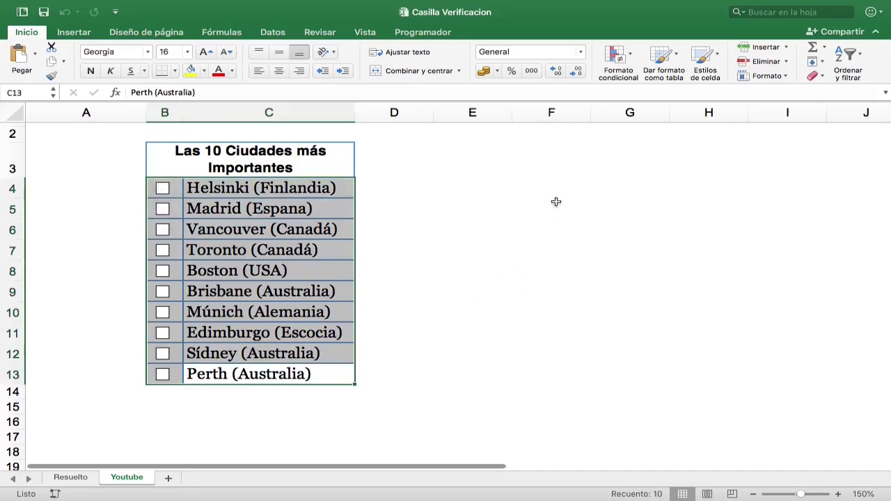
{"action": "left_click", "coordinate": [618, 56]}
{"action": "left_click", "coordinate": [662, 166]}
{"action": "left_click", "coordinate": [393, 118]}
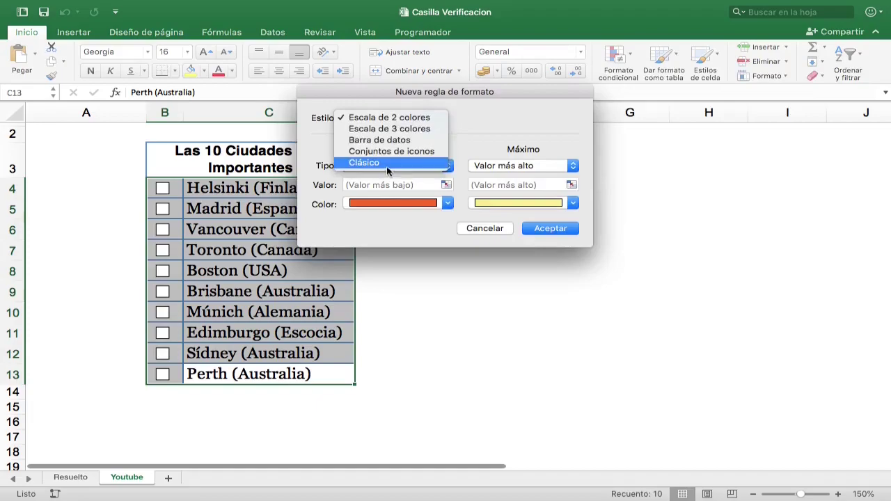
{"action": "left_click", "coordinate": [378, 165]}
{"action": "left_click", "coordinate": [376, 149]}
{"action": "left_click", "coordinate": [375, 187]}
{"action": "left_click", "coordinate": [371, 167]}
{"action": "left_click", "coordinate": [116, 189]}
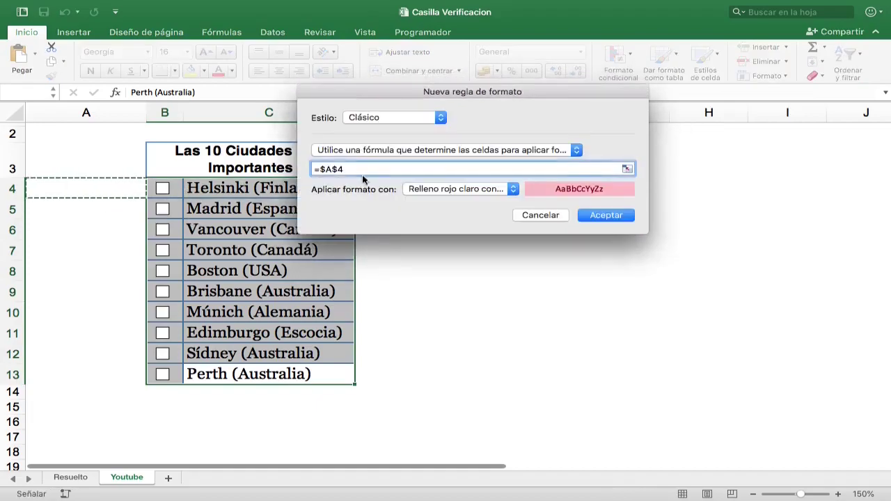
{"action": "left_click", "coordinate": [336, 169]}
{"action": "key", "text": "BackSpace"}
{"action": "left_click", "coordinate": [596, 216]}
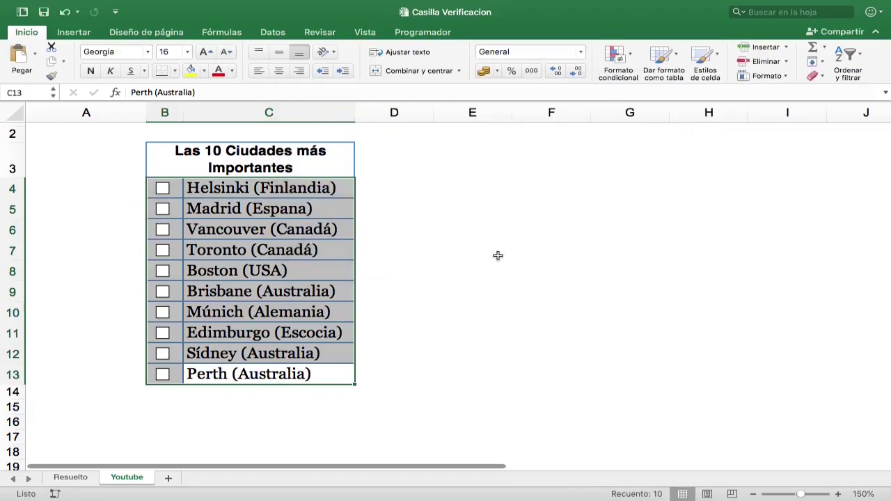
Tick Brisbane, Toronto, Vancouver and Helsinki, then reselect the city list B4:C13.
{"action": "left_click", "coordinate": [399, 301]}
{"action": "left_click", "coordinate": [163, 291]}
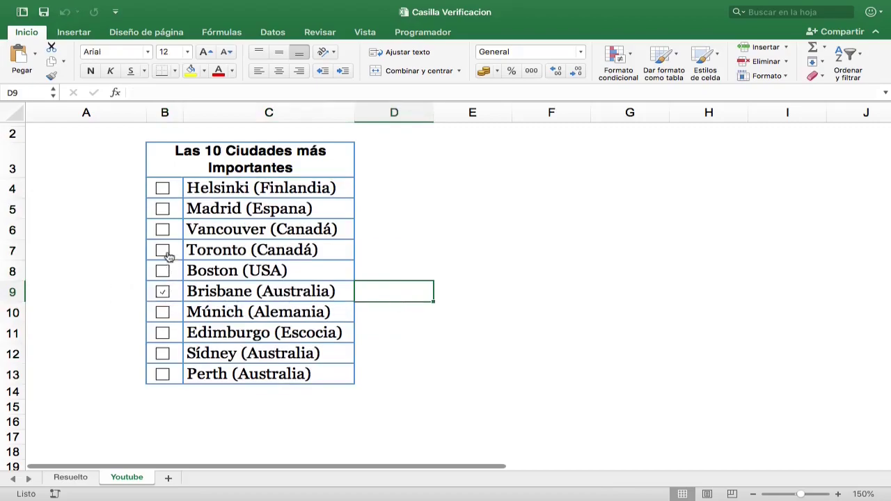
{"action": "left_click", "coordinate": [163, 250]}
{"action": "left_click", "coordinate": [166, 231]}
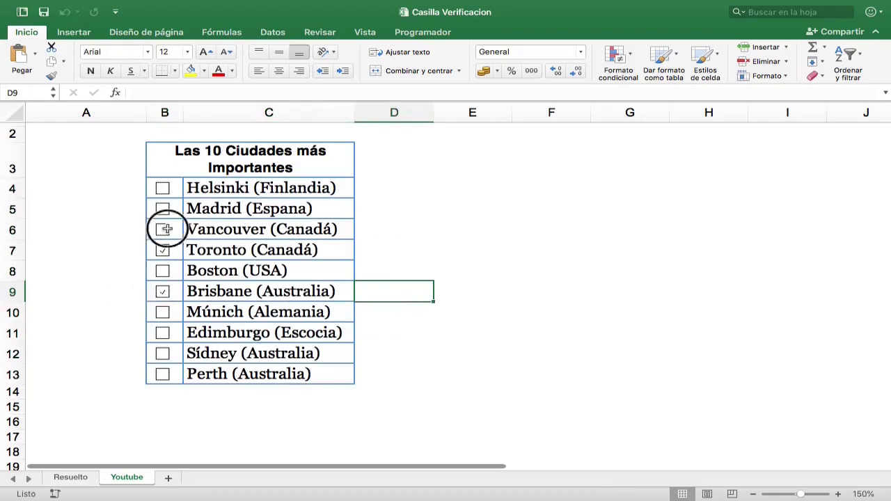
{"action": "left_click", "coordinate": [163, 190]}
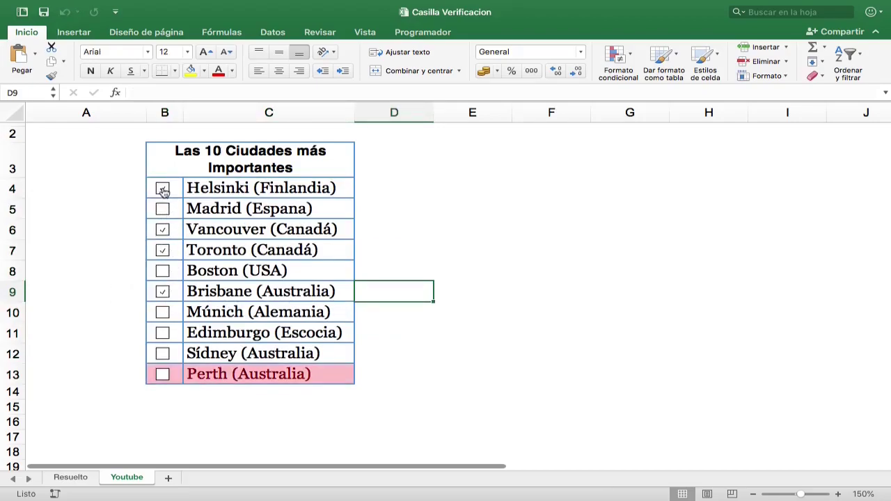
{"action": "left_click", "coordinate": [226, 204]}
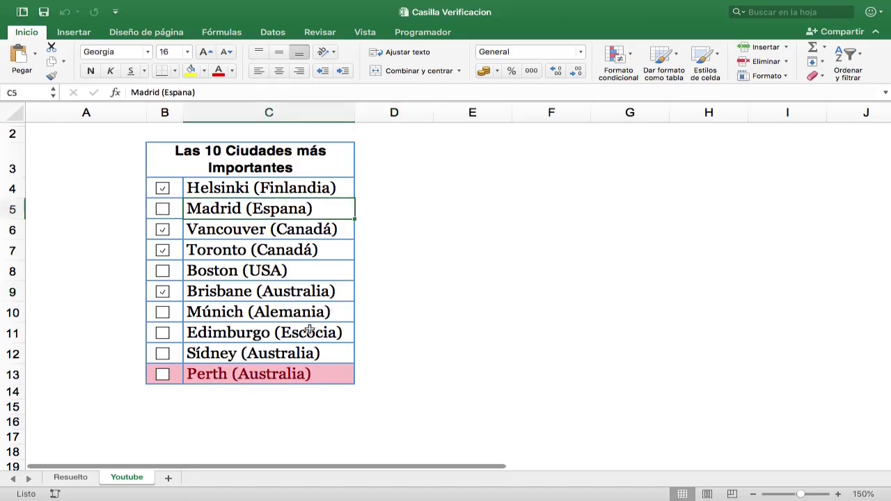
{"action": "left_click_drag", "start_coordinate": [312, 369], "coordinate": [162, 188]}
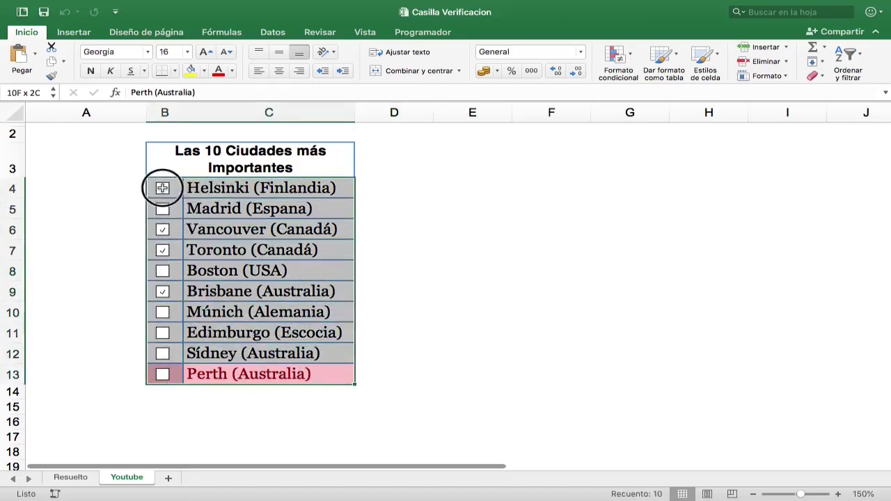
Edit the city list's existing highlighting rule so its formula reads =$A4.
{"action": "left_click", "coordinate": [616, 56]}
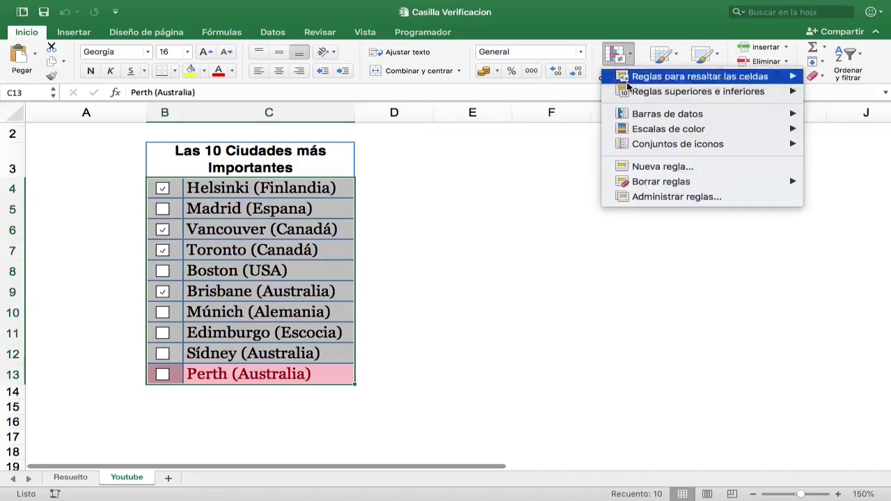
{"action": "left_click", "coordinate": [628, 198]}
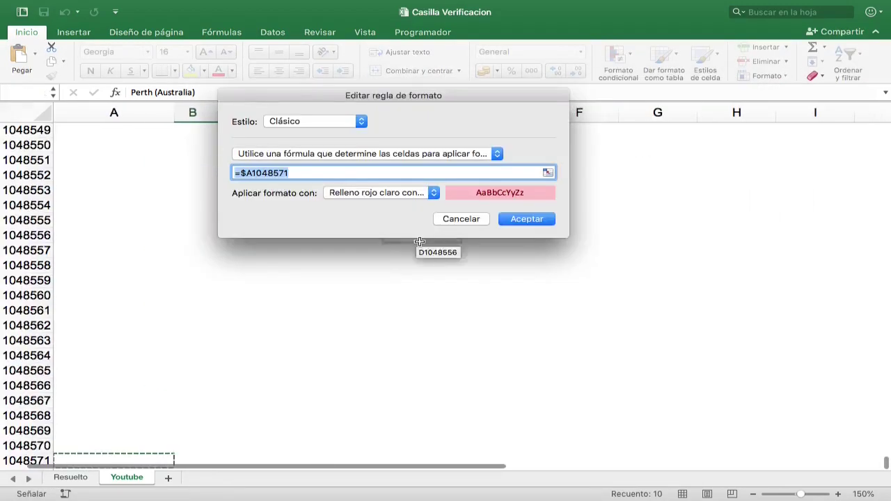
{"action": "left_click", "coordinate": [294, 173]}
{"action": "mouse_move", "coordinate": [295, 173]}
{"action": "left_mouse_down"}
{"action": "mouse_move", "coordinate": [252, 173]}
{"action": "mouse_move", "coordinate": [266, 206]}
{"action": "left_mouse_up"}
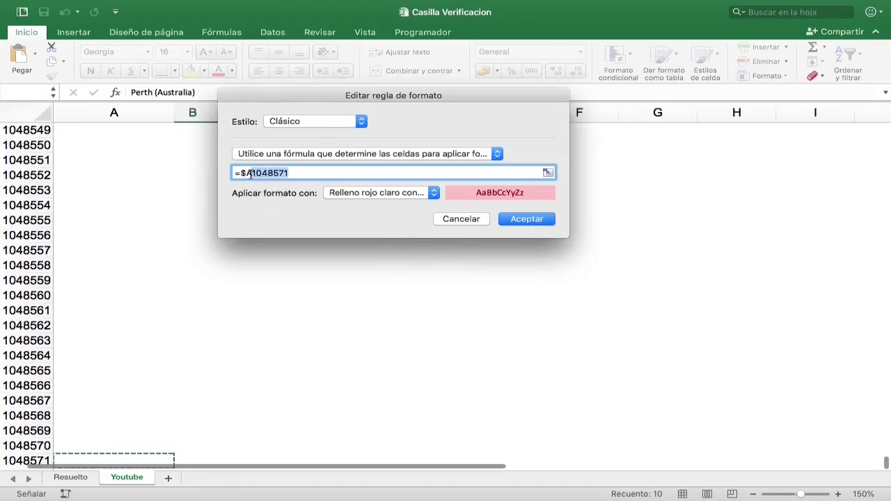
{"action": "type", "text": "4"}
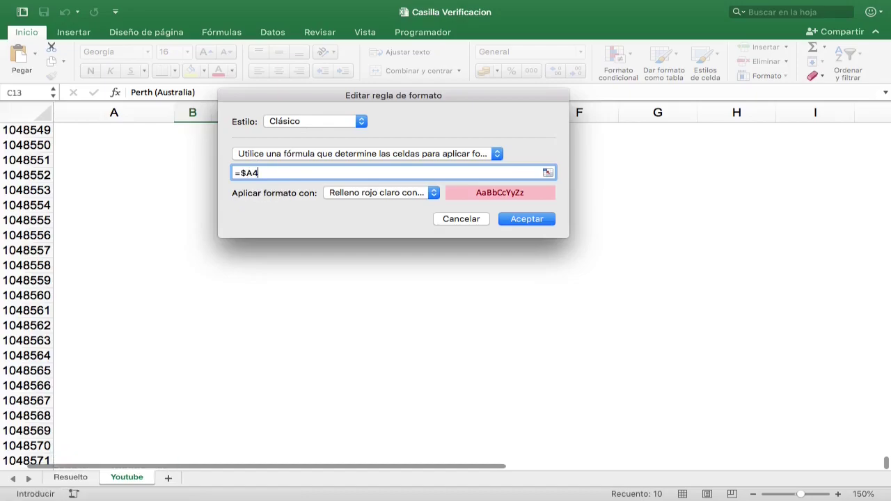
{"action": "left_click_drag", "start_coordinate": [112, 204], "coordinate": [289, 207]}
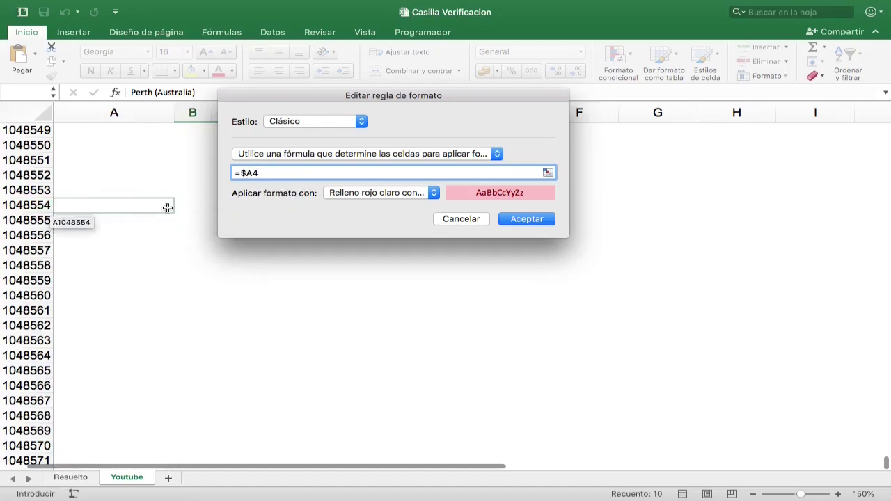
{"action": "left_click", "coordinate": [519, 221]}
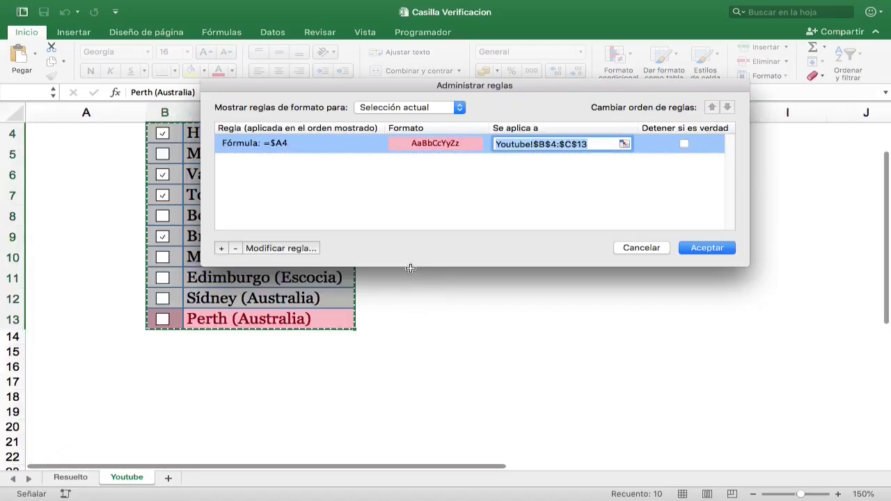
{"action": "left_click", "coordinate": [703, 248]}
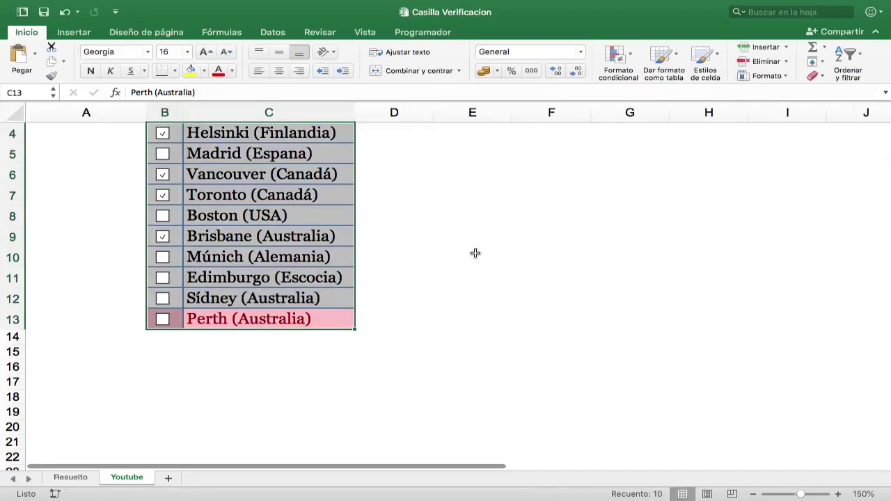
Test the rule by unchecking Helsinki and Brisbane, ticking Madrid, and re-ticking Helsinki.
{"action": "left_click", "coordinate": [473, 256]}
{"action": "scroll", "coordinate": [463, 265], "scroll_direction": "up", "scroll_amount": 3}
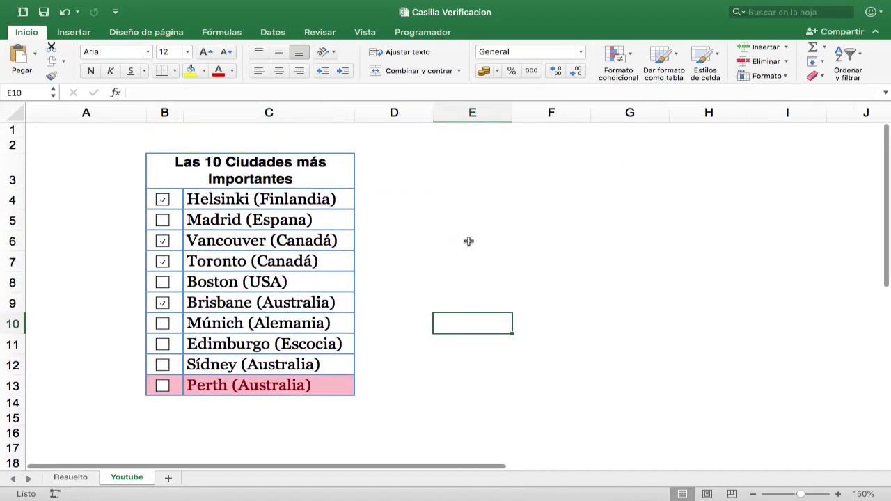
{"action": "left_click", "coordinate": [162, 200]}
{"action": "left_click", "coordinate": [162, 219]}
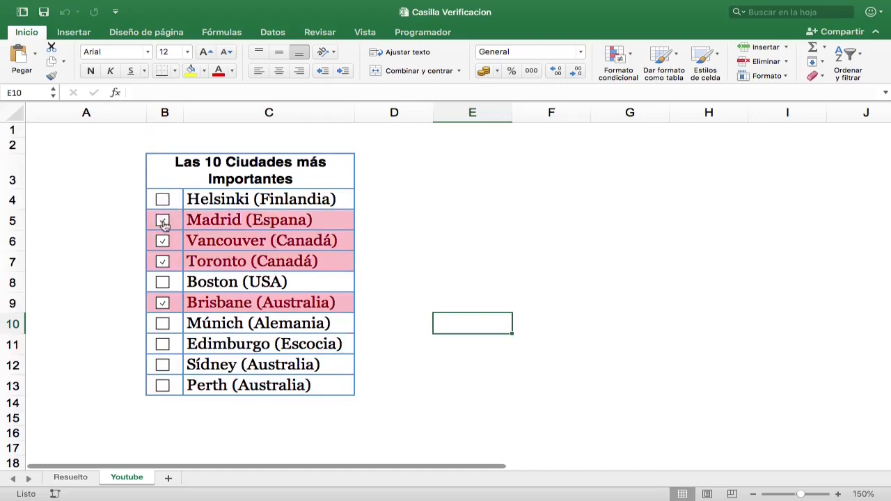
{"action": "left_click", "coordinate": [161, 199]}
{"action": "left_click", "coordinate": [162, 303]}
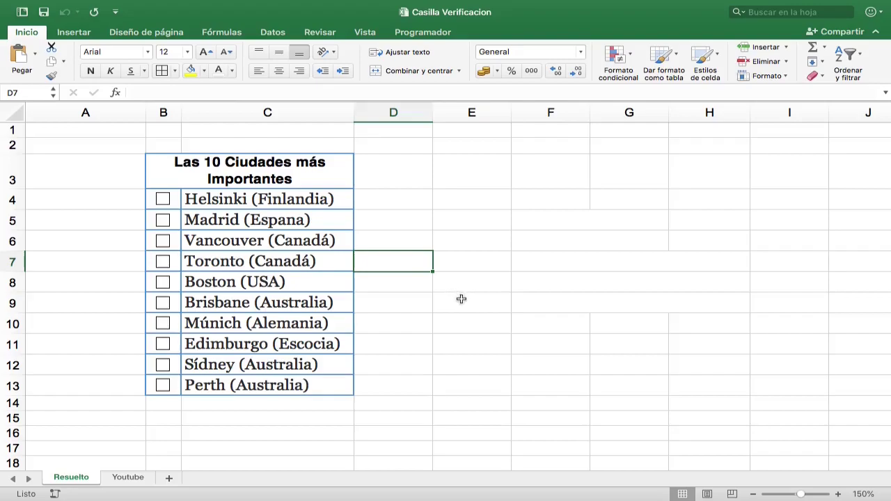
Tick Boston, Múnich, Sídney and Vancouver, briefly ticking then clearing Madrid.
{"action": "left_click", "coordinate": [163, 283]}
{"action": "left_click", "coordinate": [163, 324]}
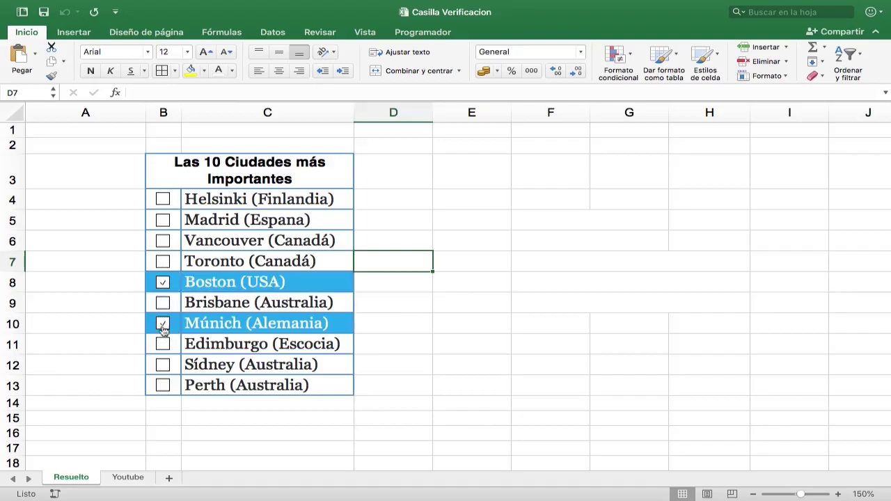
{"action": "left_click", "coordinate": [163, 364]}
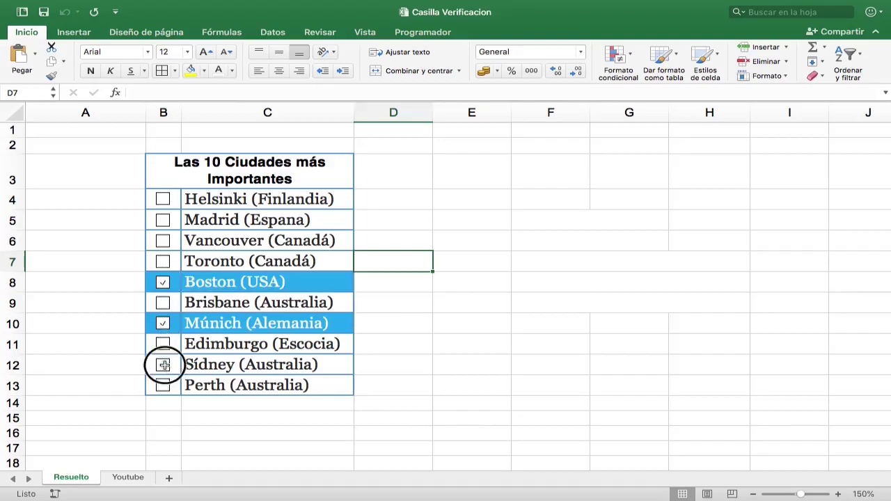
{"action": "left_click", "coordinate": [163, 219]}
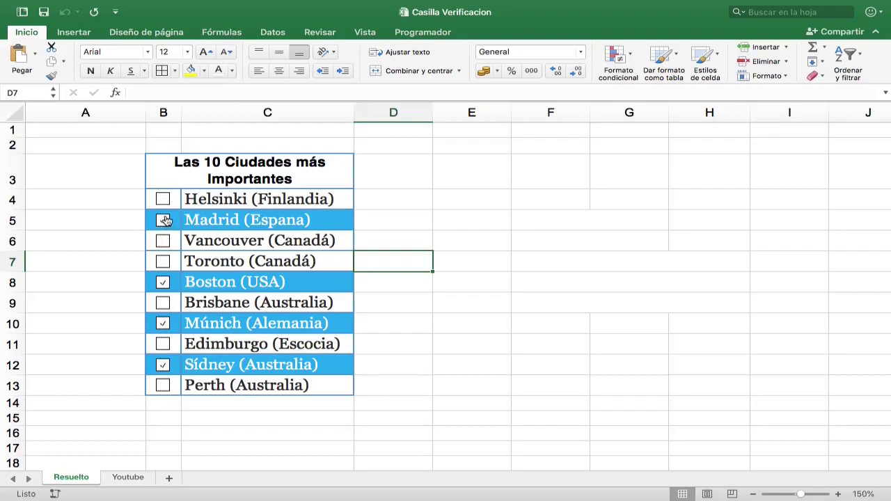
{"action": "left_click", "coordinate": [163, 220]}
{"action": "left_click", "coordinate": [164, 240]}
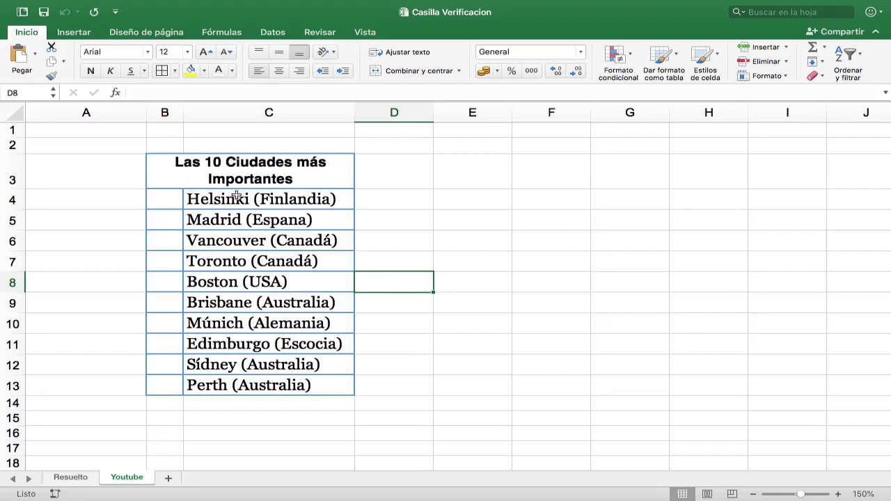
Turn on the Pestaña Programador option in Excel's Ver preferences.
{"action": "left_click_drag", "start_coordinate": [234, 199], "coordinate": [241, 385]}
{"action": "left_click", "coordinate": [413, 316]}
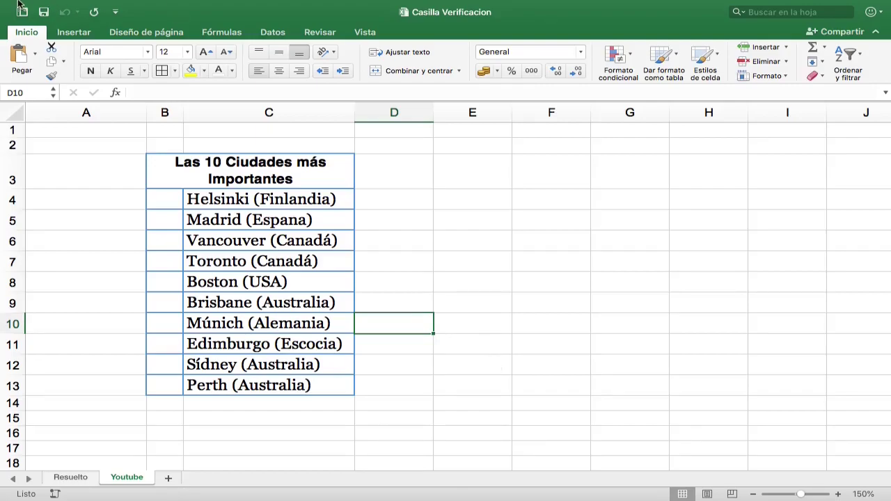
{"action": "mouse_move", "coordinate": [21, 2]}
{"action": "left_click", "coordinate": [52, 6]}
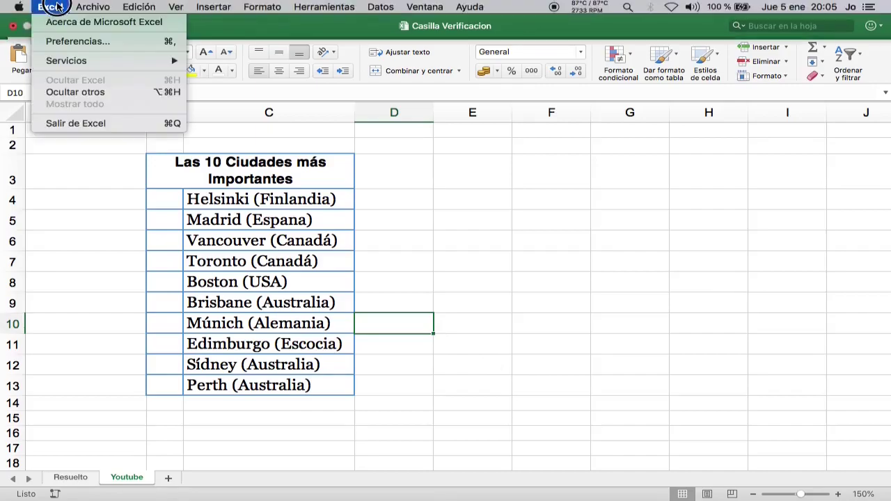
{"action": "left_click", "coordinate": [61, 41]}
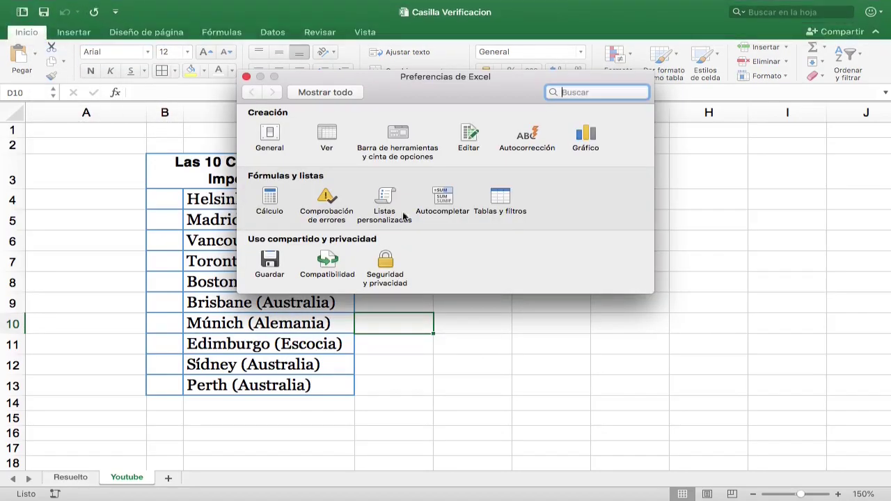
{"action": "left_click", "coordinate": [326, 135]}
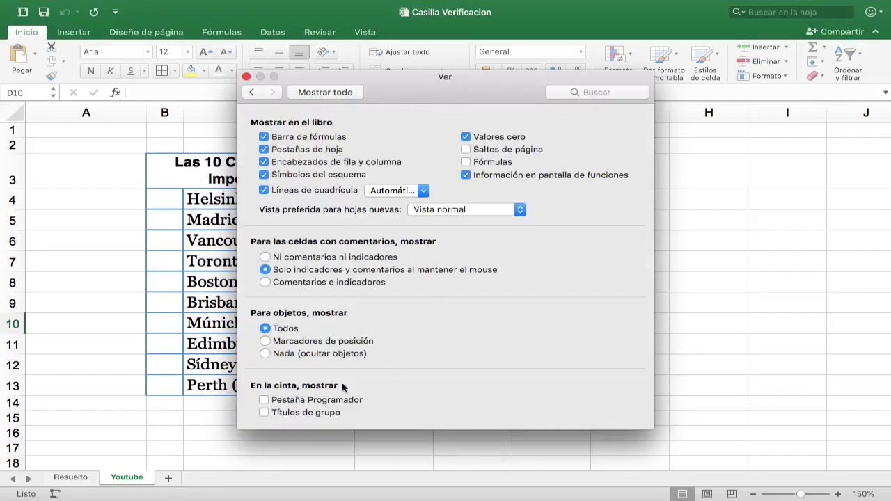
{"action": "left_click", "coordinate": [264, 400]}
{"action": "left_click", "coordinate": [246, 77]}
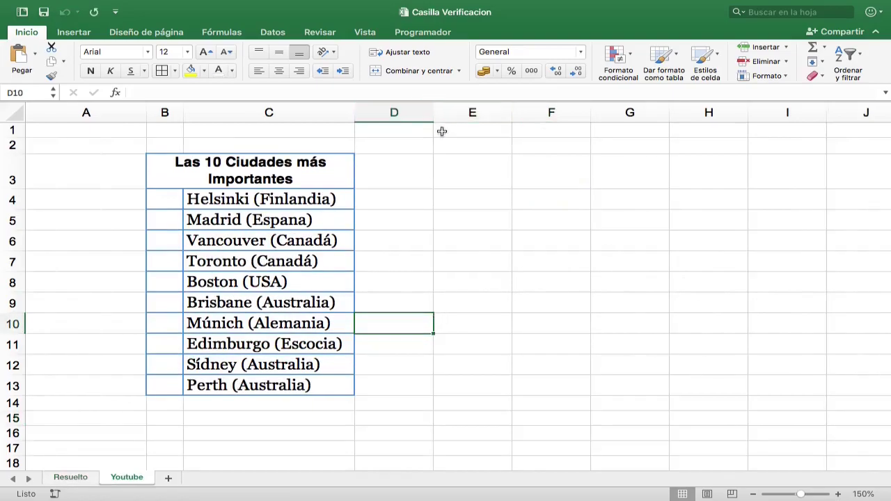
Insert a checkbox form control in cell B4 and delete its 'Casilla 2' label.
{"action": "left_click", "coordinate": [417, 35]}
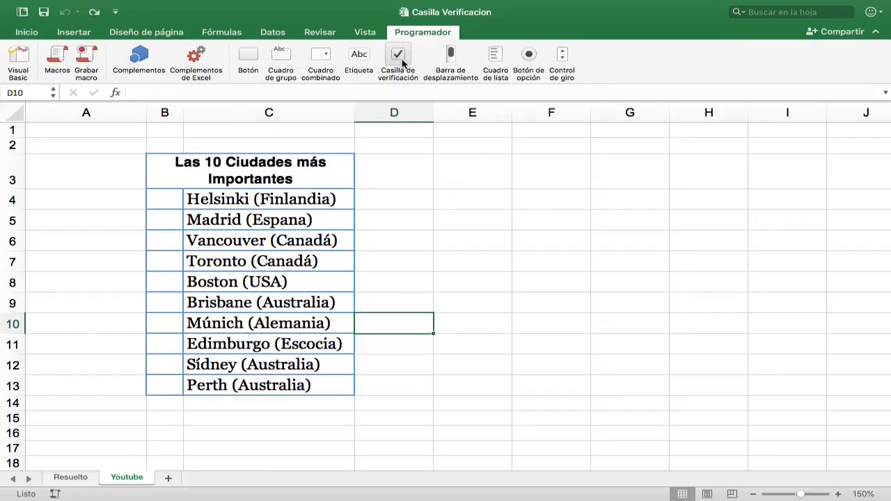
{"action": "left_click", "coordinate": [398, 59]}
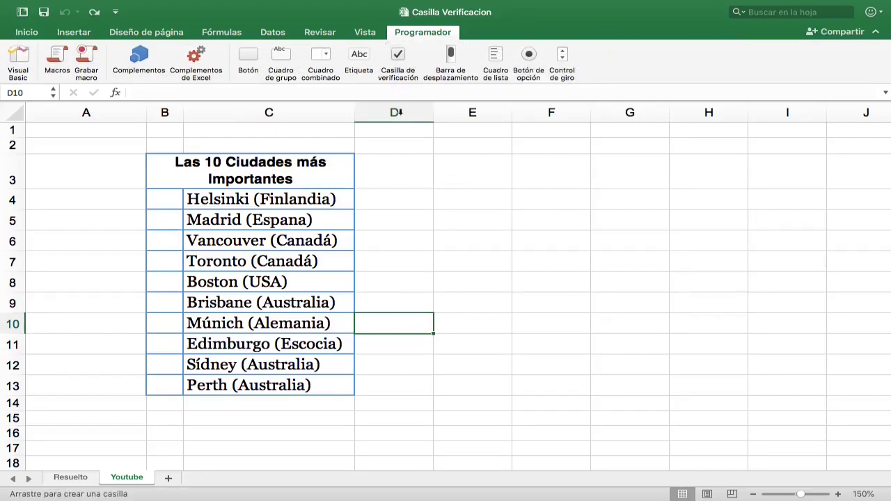
{"action": "left_click", "coordinate": [154, 192]}
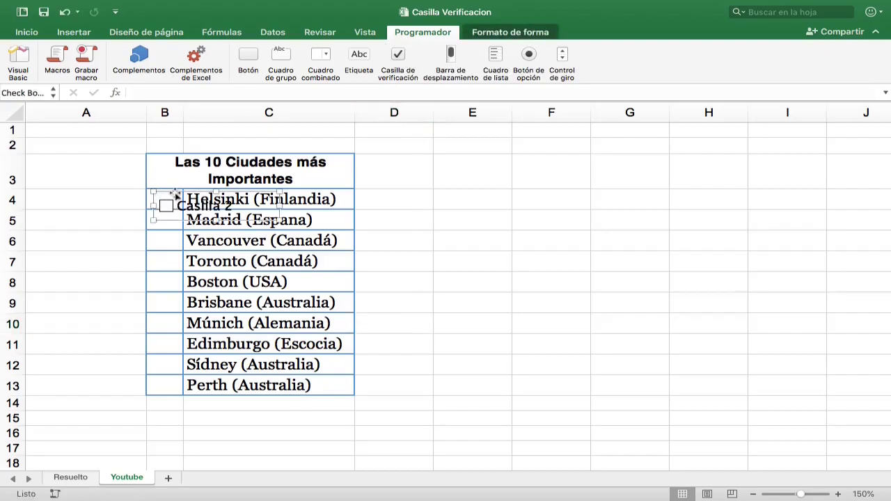
{"action": "left_click_drag", "start_coordinate": [174, 192], "coordinate": [171, 185]}
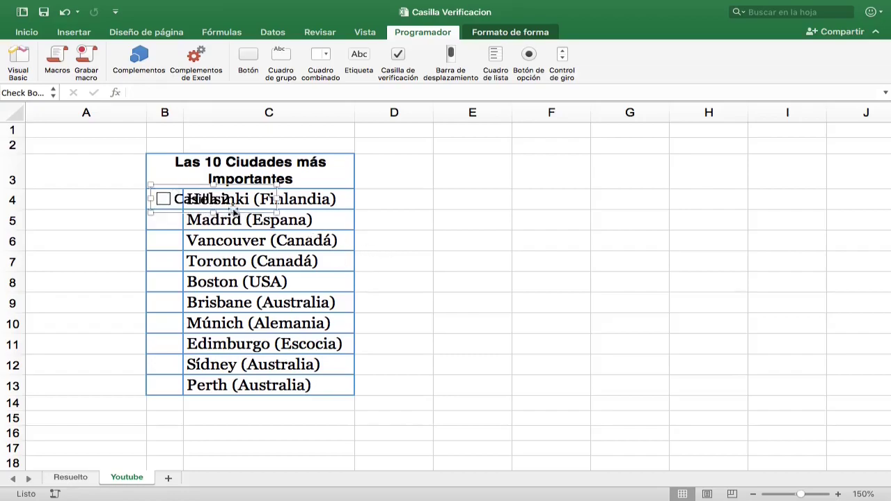
{"action": "left_click", "coordinate": [228, 199]}
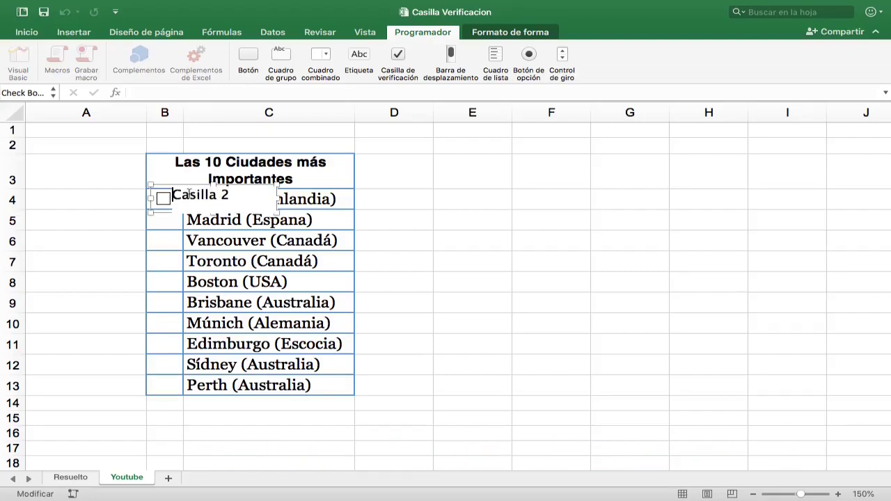
{"action": "mouse_move", "coordinate": [173, 195]}
{"action": "left_mouse_down"}
{"action": "mouse_move", "coordinate": [227, 195]}
{"action": "mouse_move", "coordinate": [179, 196]}
{"action": "mouse_move", "coordinate": [164, 207]}
{"action": "left_mouse_up"}
{"action": "key", "text": "BackSpace"}
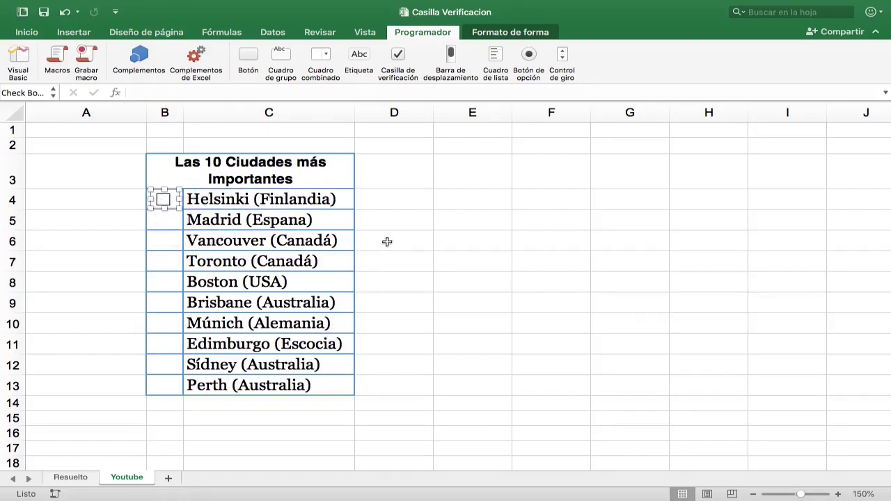
{"action": "left_click", "coordinate": [417, 246]}
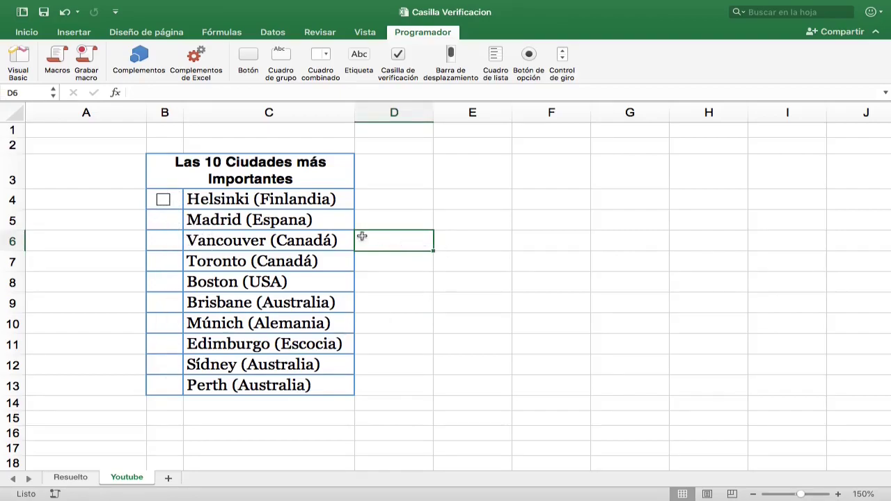
Fill the B4 checkbox down through B13 so all ten cities have one.
{"action": "left_click", "coordinate": [179, 205]}
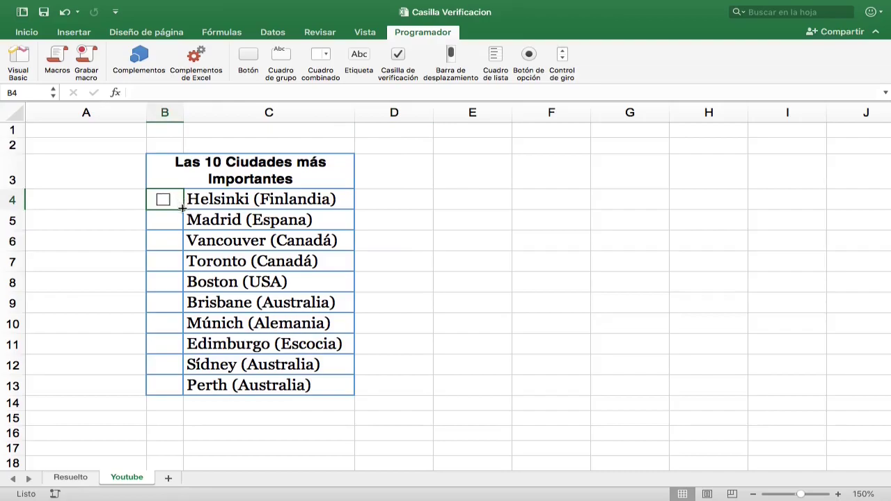
{"action": "left_click_drag", "start_coordinate": [181, 207], "coordinate": [184, 363]}
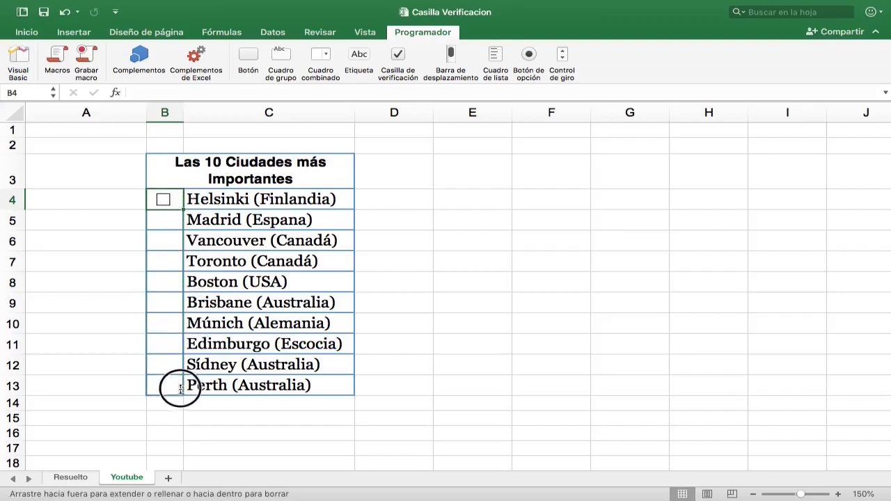
{"action": "left_click_drag", "start_coordinate": [184, 364], "coordinate": [185, 384]}
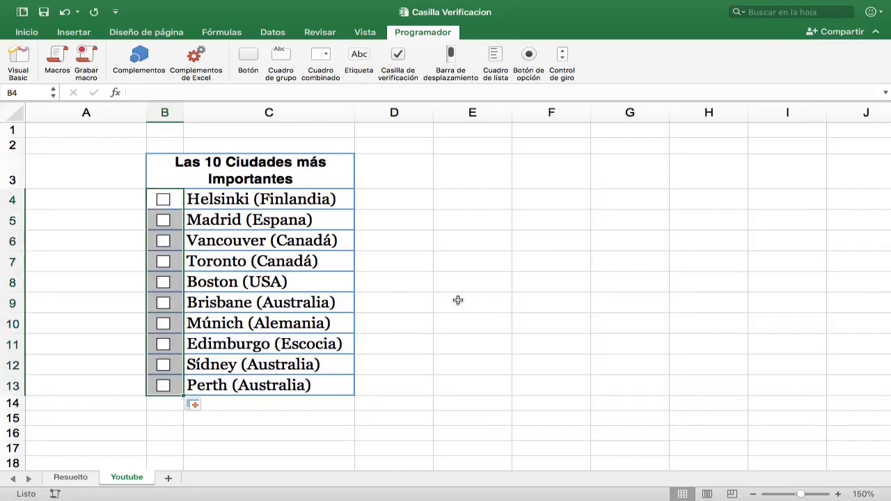
{"action": "left_click", "coordinate": [460, 303]}
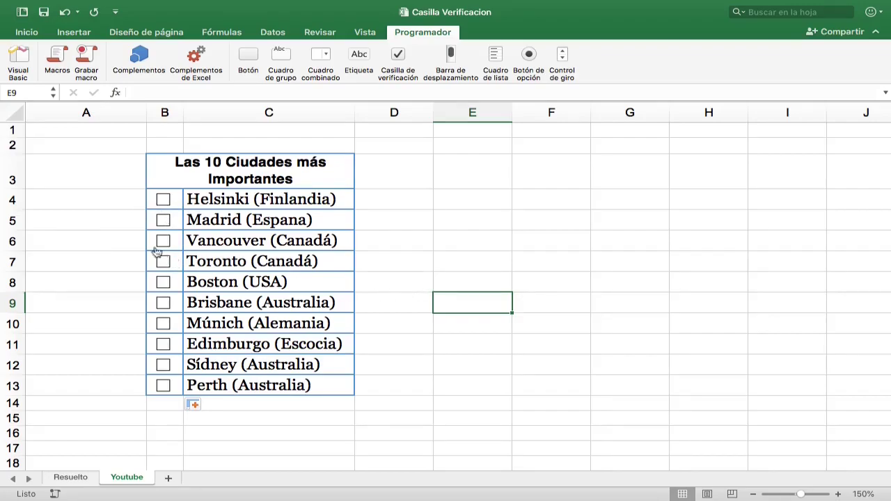
Set the Helsinki checkbox's Formato de control linked cell to $A$4.
{"action": "left_click", "coordinate": [112, 199]}
{"action": "left_click", "coordinate": [113, 220]}
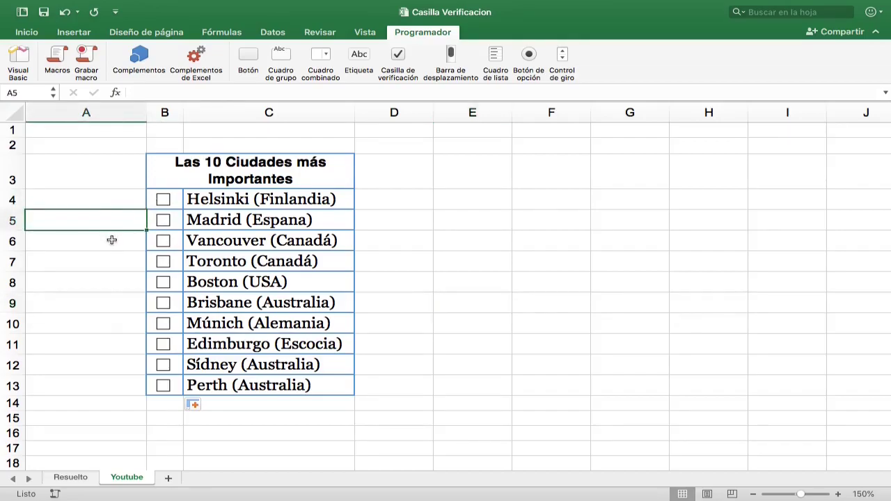
{"action": "left_click", "coordinate": [112, 240]}
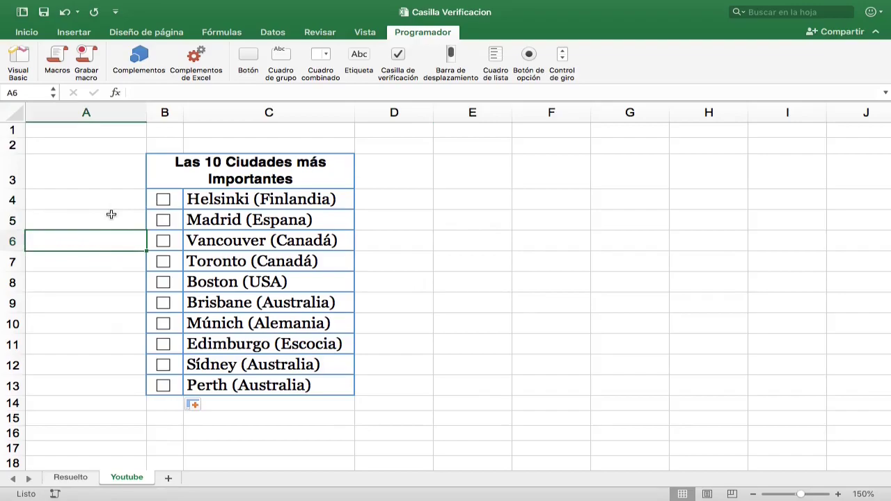
{"action": "right_click", "coordinate": [166, 203]}
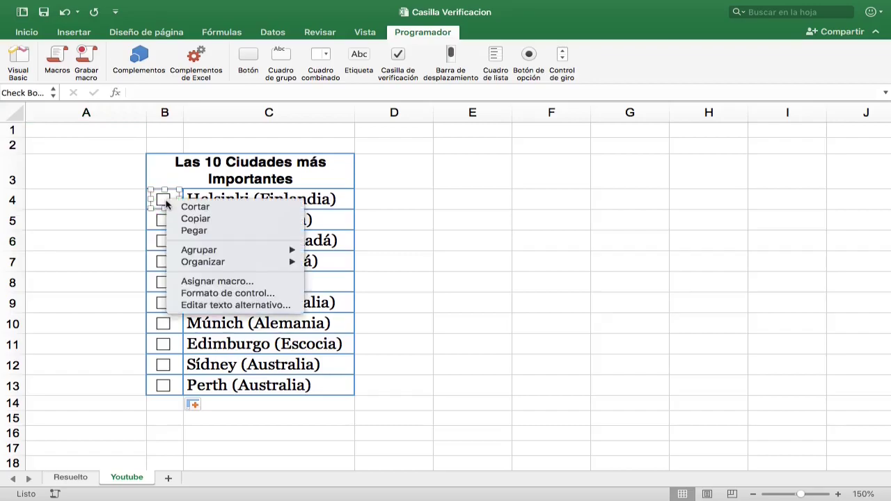
{"action": "left_click", "coordinate": [197, 295]}
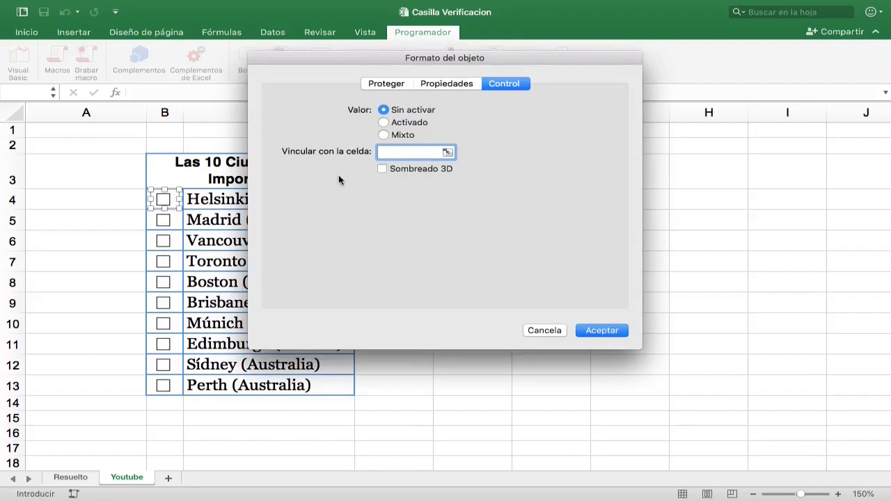
{"action": "left_click", "coordinate": [447, 153]}
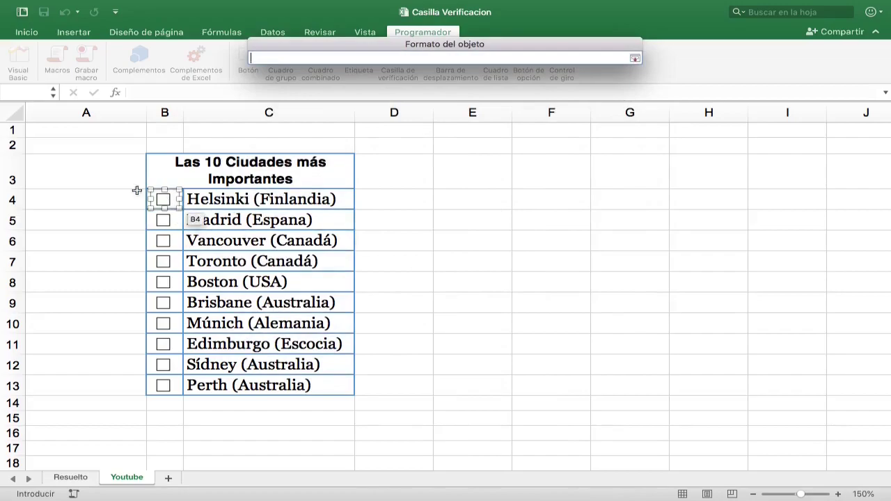
{"action": "left_click", "coordinate": [117, 198]}
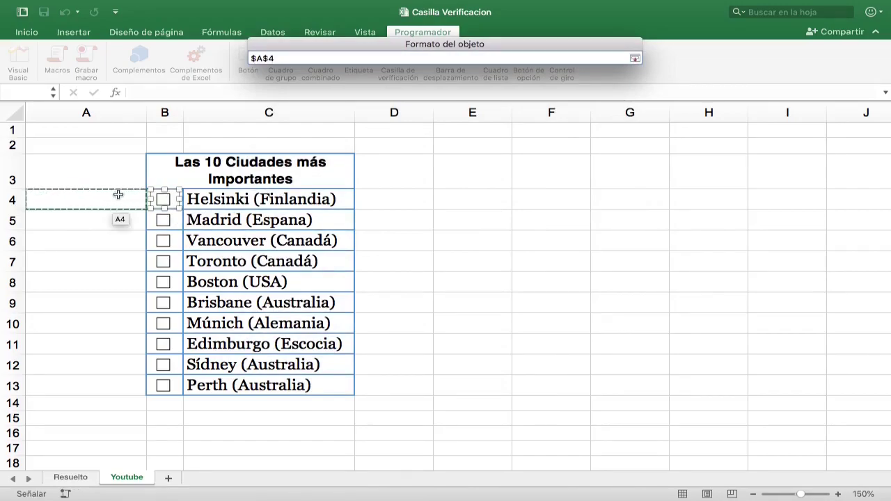
{"action": "key", "text": "Return"}
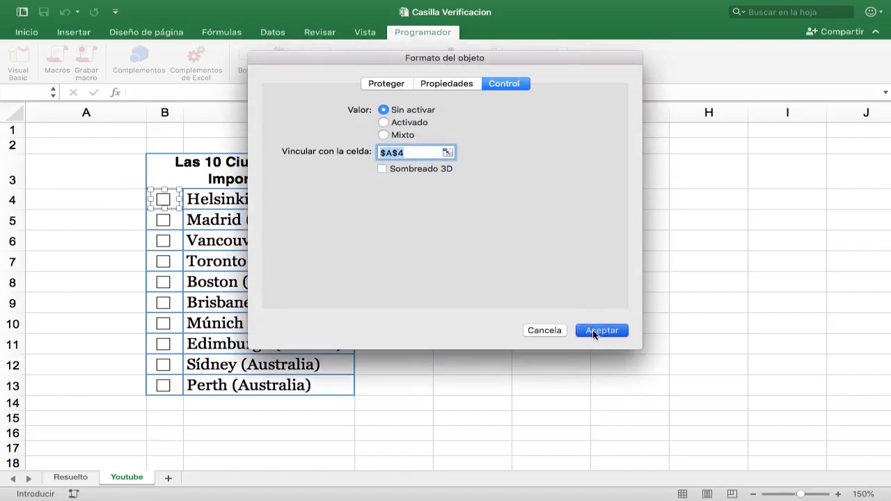
{"action": "left_click", "coordinate": [592, 330]}
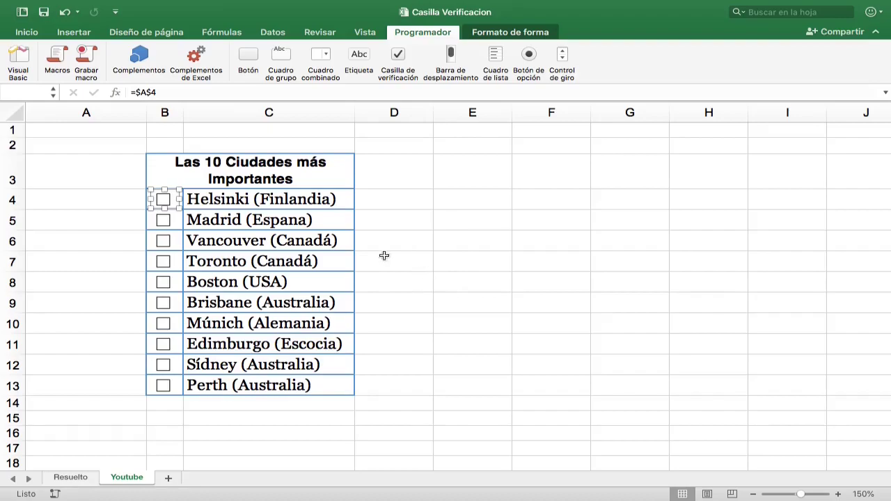
Tick and untick the Helsinki checkbox, watching A4 switch to VERDADERO then FALSO.
{"action": "left_click", "coordinate": [110, 204]}
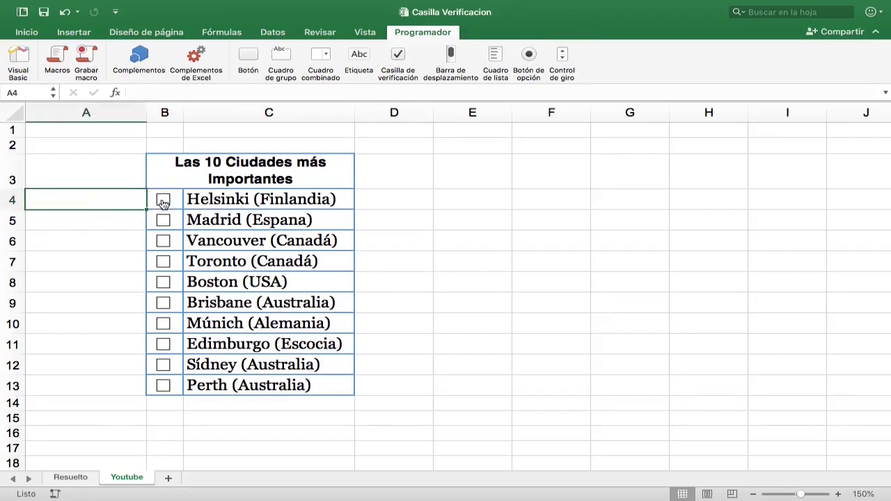
{"action": "left_click", "coordinate": [162, 201]}
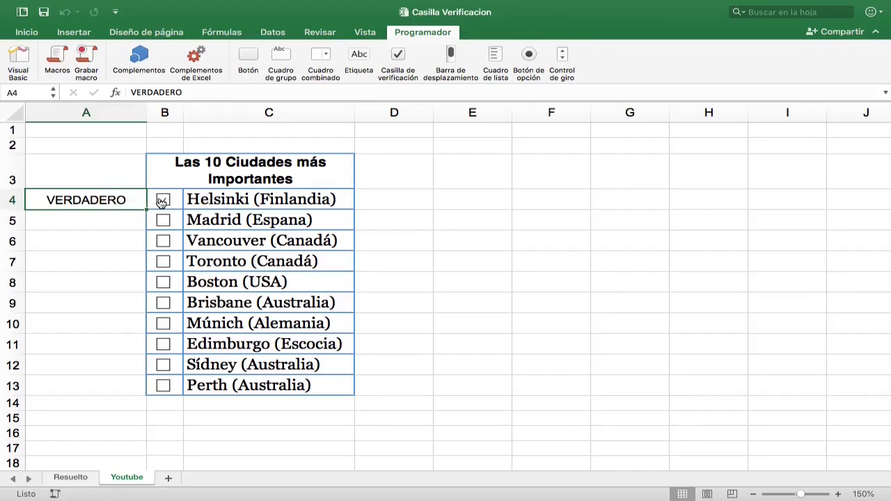
{"action": "left_click", "coordinate": [162, 201]}
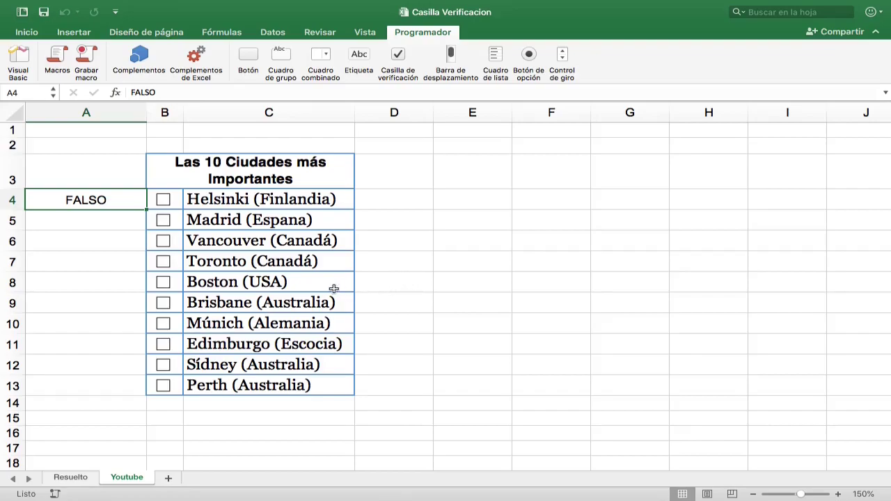
Link the Madrid, Vancouver and Toronto checkboxes to cells A5, A6 and A7 via formulas.
{"action": "right_click", "coordinate": [164, 223]}
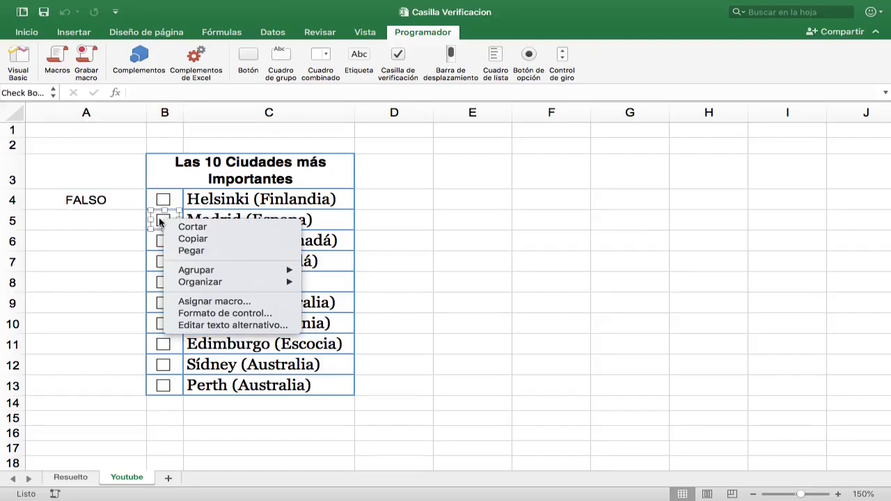
{"action": "left_click", "coordinate": [155, 92]}
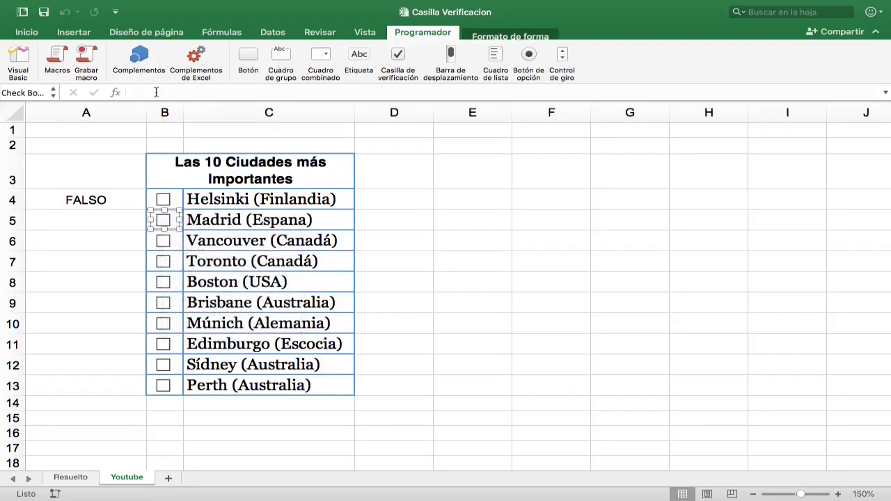
{"action": "left_click", "coordinate": [156, 92]}
{"action": "type", "text": "="}
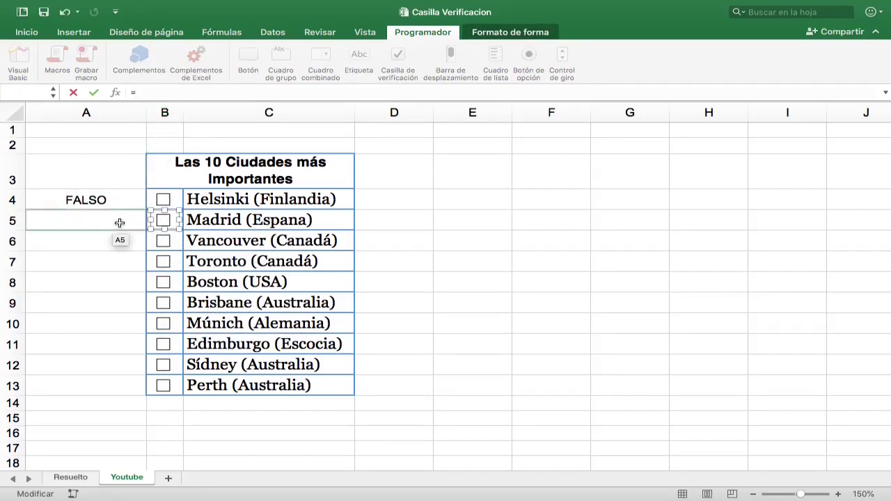
{"action": "left_click", "coordinate": [119, 224]}
{"action": "key", "text": "Return"}
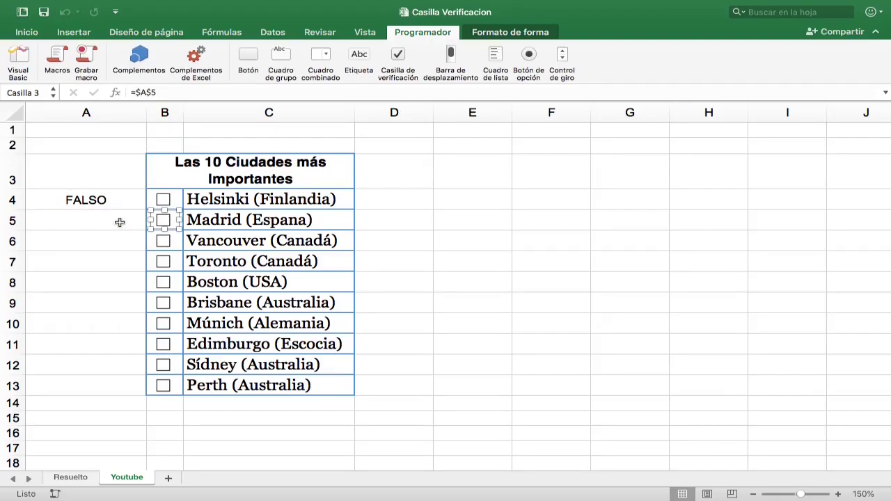
{"action": "right_click", "coordinate": [163, 240]}
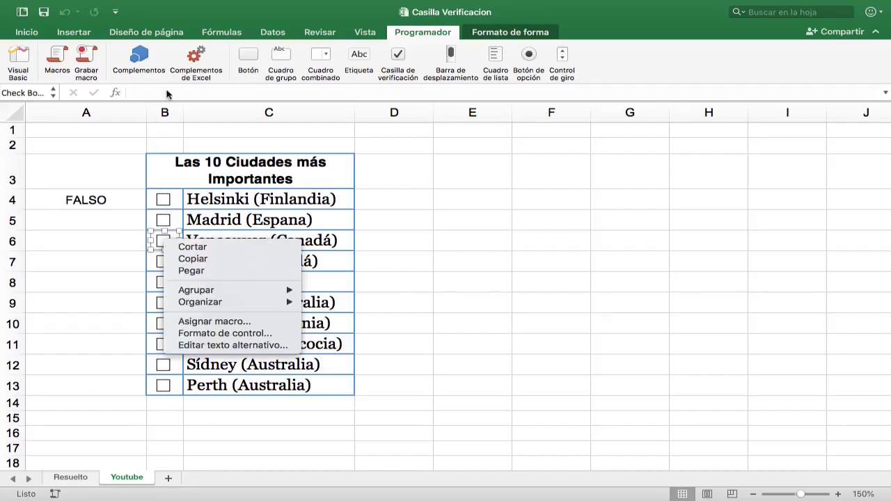
{"action": "left_click", "coordinate": [160, 92]}
{"action": "type", "text": "="}
{"action": "left_click", "coordinate": [122, 242]}
{"action": "right_click", "coordinate": [157, 261]}
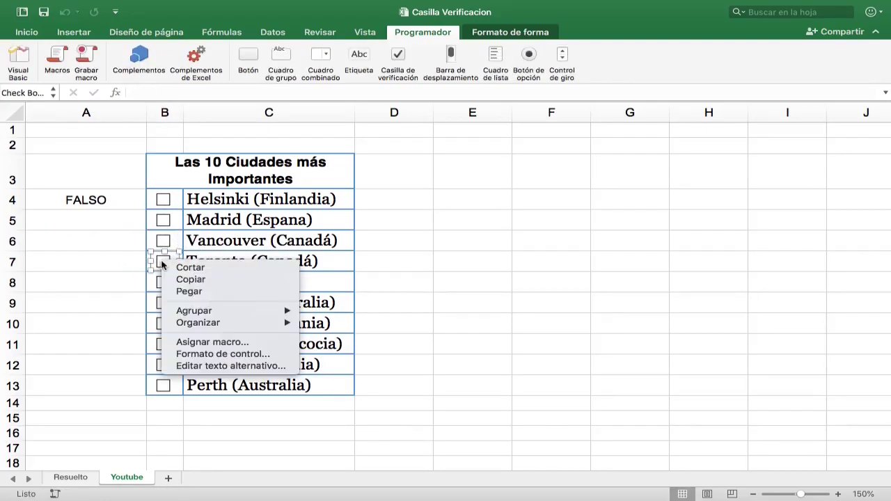
{"action": "left_click", "coordinate": [145, 91]}
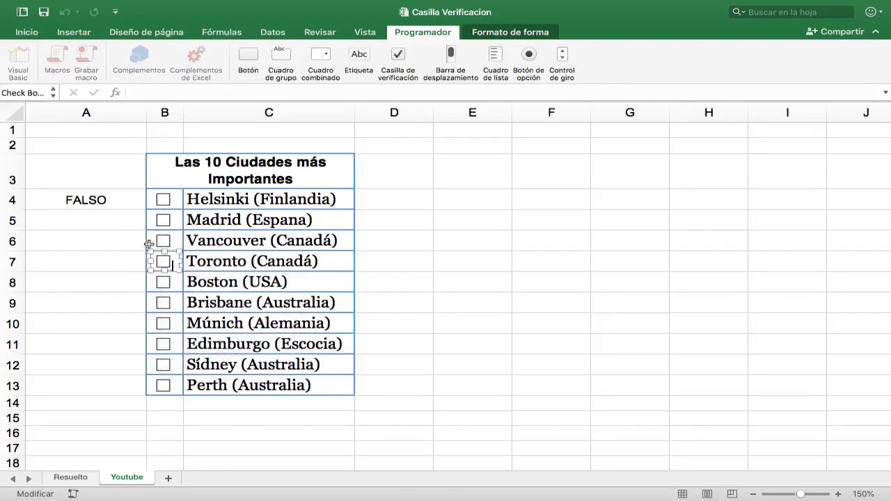
{"action": "right_click", "coordinate": [160, 260]}
{"action": "key", "text": "Escape"}
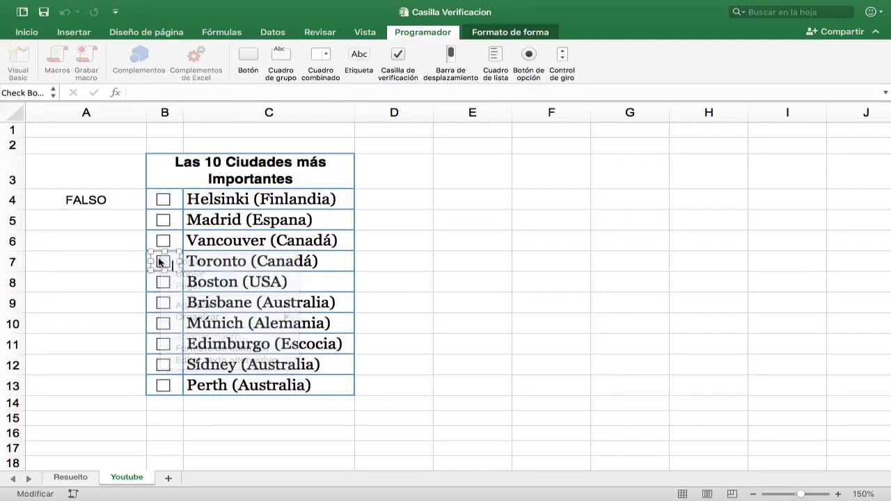
{"action": "type", "text": "="}
{"action": "left_click", "coordinate": [142, 256]}
{"action": "key", "text": "Return"}
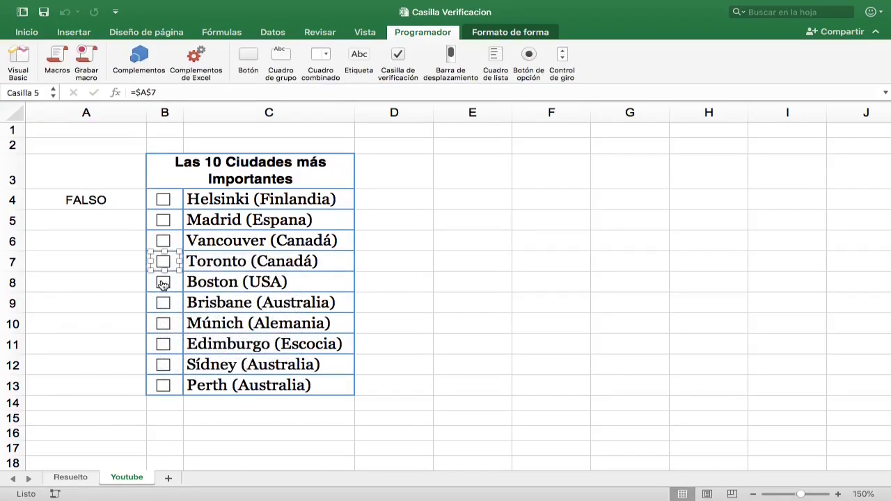
Link the Boston, Brisbane and Múnich checkboxes to cells A8, A9 and A10.
{"action": "right_click", "coordinate": [161, 281]}
{"action": "key", "text": "Escape"}
{"action": "left_click", "coordinate": [159, 90]}
{"action": "type", "text": "="}
{"action": "left_click", "coordinate": [128, 283]}
{"action": "key", "text": "Return"}
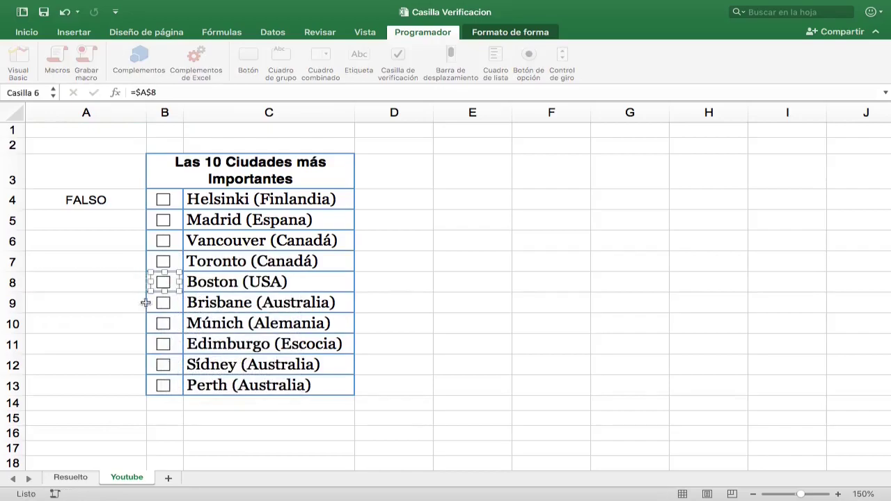
{"action": "right_click", "coordinate": [159, 302]}
{"action": "key", "text": "Escape"}
{"action": "left_click", "coordinate": [155, 90]}
{"action": "type", "text": "="}
{"action": "left_click", "coordinate": [132, 304]}
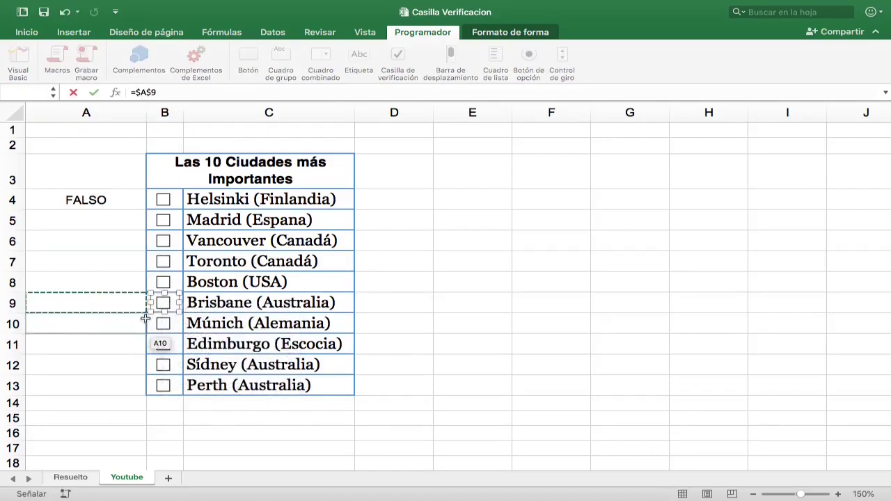
{"action": "key", "text": "Return"}
{"action": "right_click", "coordinate": [162, 324]}
{"action": "key", "text": "Escape"}
{"action": "left_click", "coordinate": [158, 91]}
{"action": "type", "text": "="}
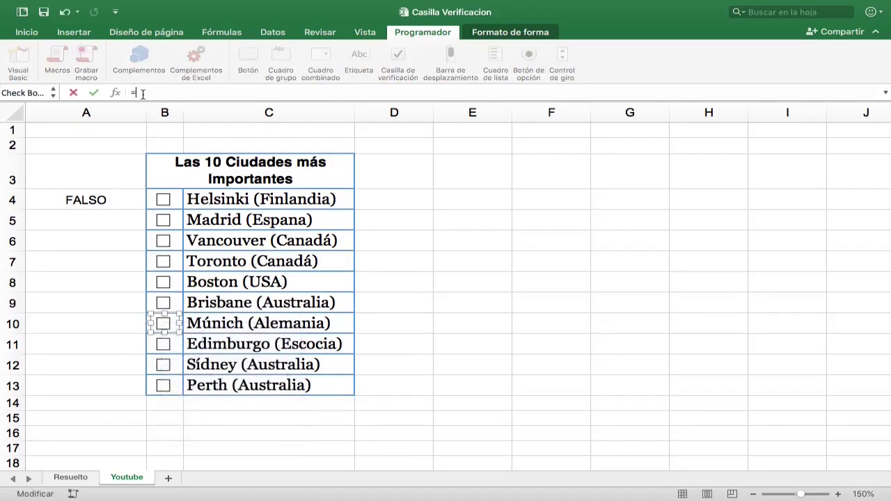
{"action": "left_click", "coordinate": [100, 323]}
{"action": "key", "text": "Return"}
Link the Edimburgo, Sídney and Perth checkboxes to cells A11, A12 and A13.
{"action": "right_click", "coordinate": [162, 345]}
{"action": "key", "text": "Escape"}
{"action": "left_click", "coordinate": [159, 91]}
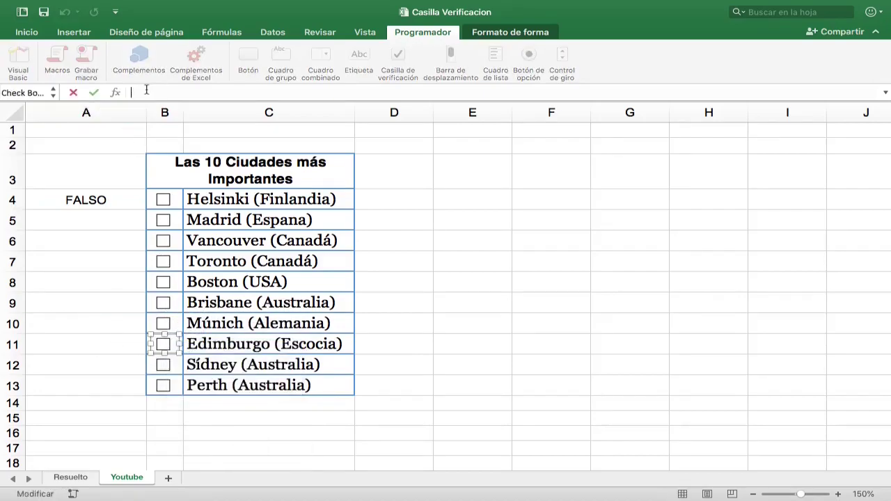
{"action": "type", "text": "="}
{"action": "left_click", "coordinate": [109, 341]}
{"action": "key", "text": "Return"}
{"action": "right_click", "coordinate": [168, 371]}
{"action": "left_click", "coordinate": [158, 91]}
{"action": "type", "text": "="}
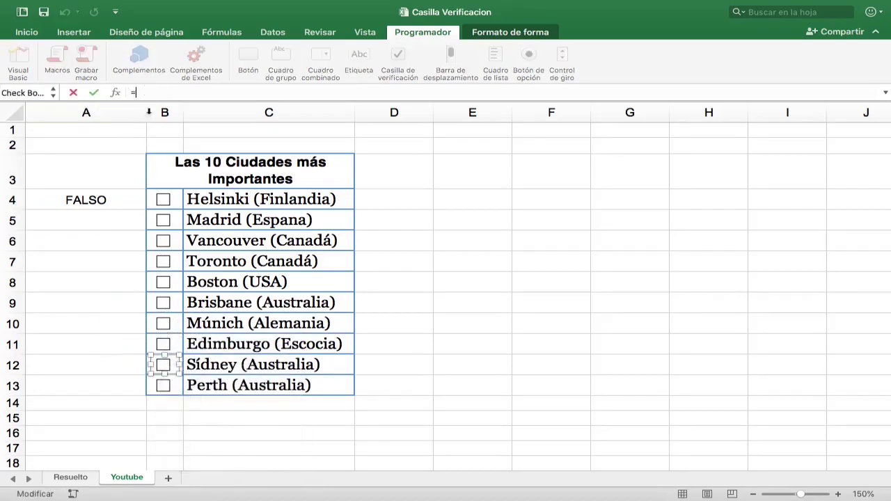
{"action": "left_click", "coordinate": [104, 366]}
{"action": "key", "text": "Return"}
{"action": "right_click", "coordinate": [164, 387]}
{"action": "key", "text": "Escape"}
{"action": "left_click", "coordinate": [159, 91]}
{"action": "type", "text": "="}
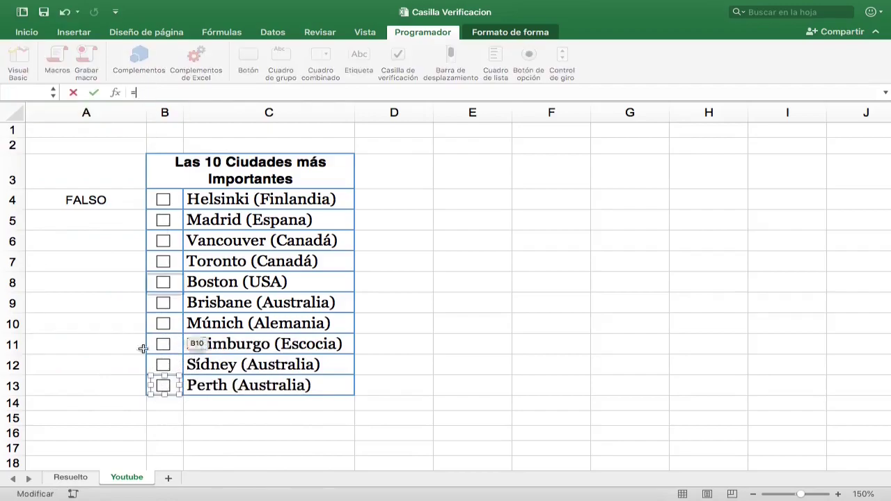
{"action": "left_click", "coordinate": [111, 387]}
{"action": "key", "text": "Return"}
{"action": "left_click", "coordinate": [421, 318]}
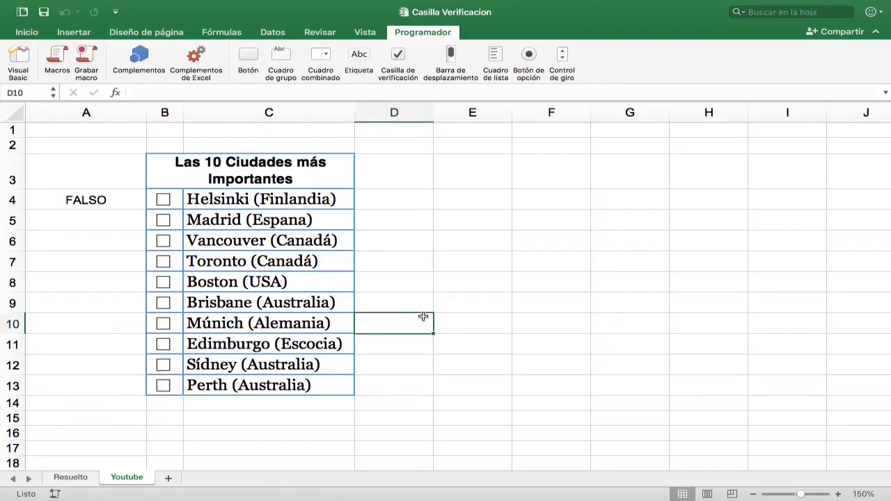
Tick Toronto, Sídney, Brisbane and Madrid, and toggle Múnich back off so A10 reads FALSO.
{"action": "left_click", "coordinate": [170, 261]}
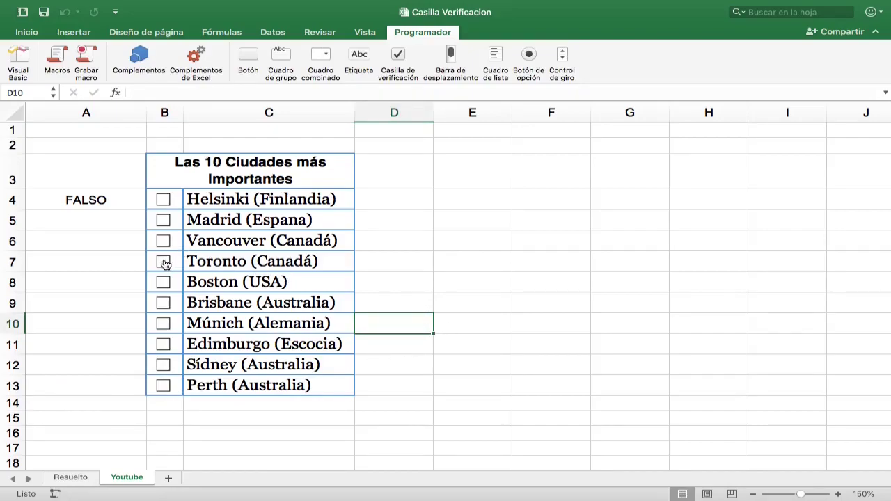
{"action": "left_click", "coordinate": [165, 323]}
{"action": "left_click", "coordinate": [163, 364]}
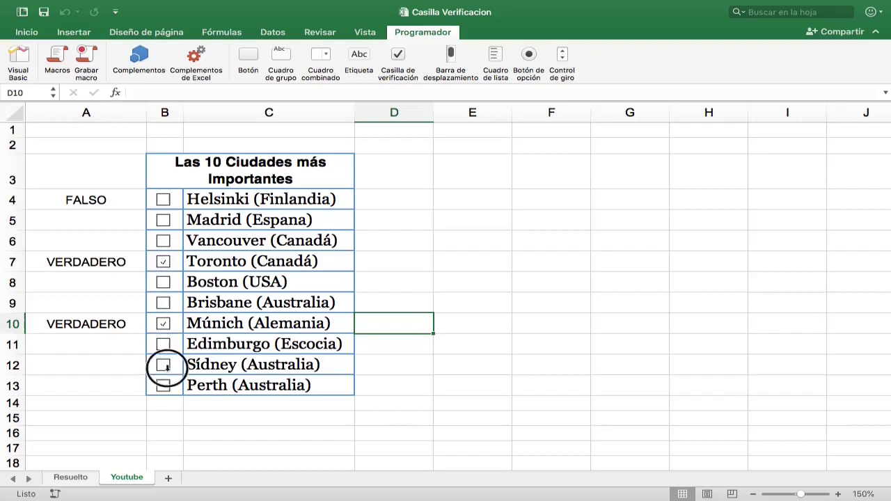
{"action": "left_click", "coordinate": [163, 323]}
{"action": "left_click", "coordinate": [163, 302]}
{"action": "left_click", "coordinate": [163, 219]}
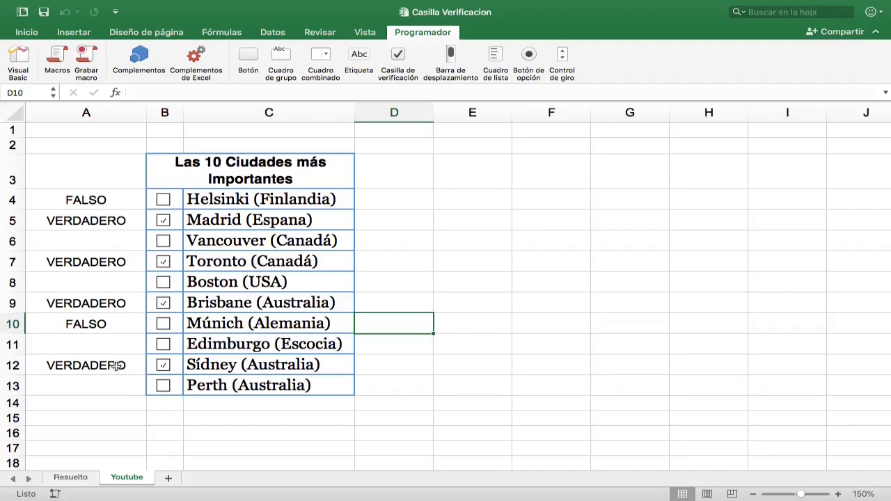
Hide column A, then undo the hide to bring it back.
{"action": "right_click", "coordinate": [105, 115]}
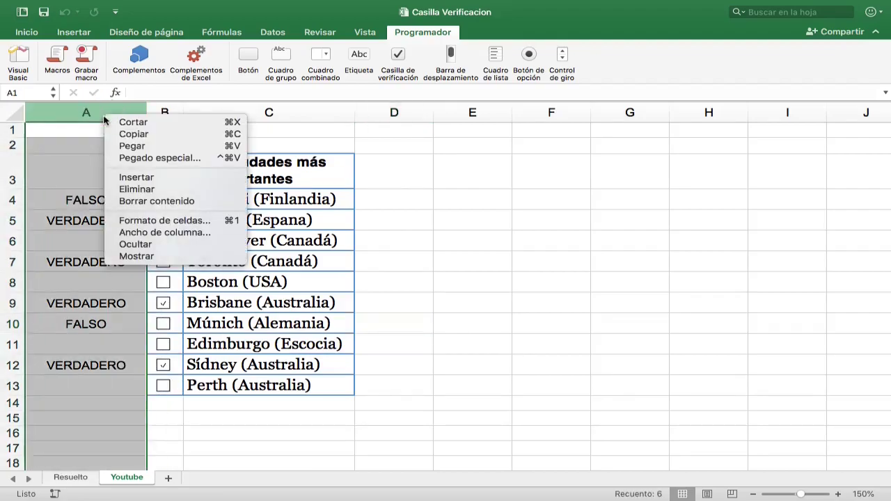
{"action": "left_click", "coordinate": [130, 245]}
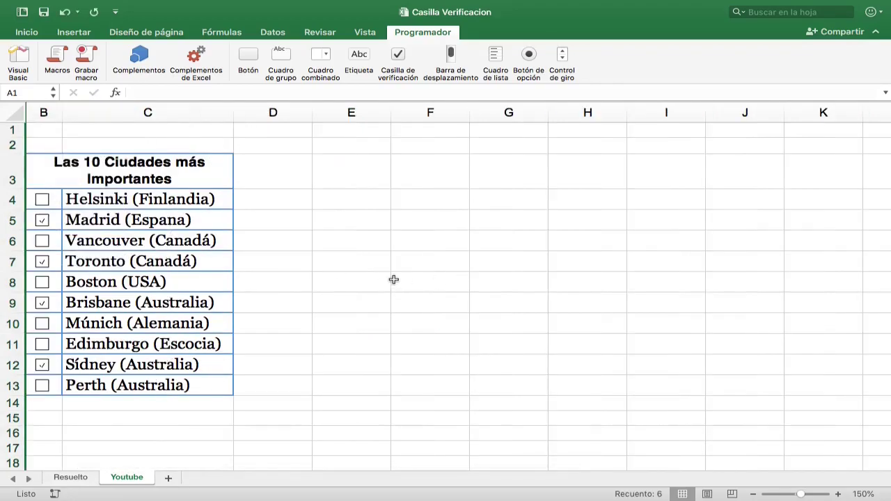
{"action": "key", "text": "ctrl+z"}
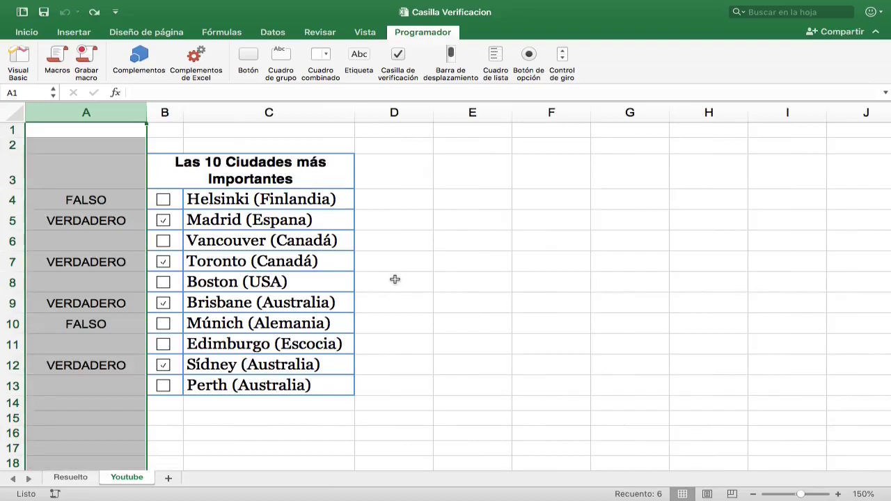
Set the font colour of A4:A13 to white so the link values disappear.
{"action": "left_click", "coordinate": [118, 199]}
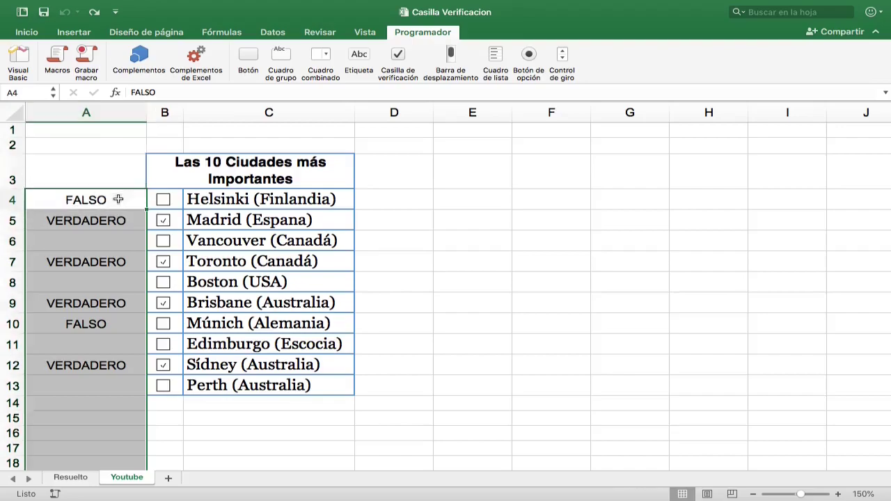
{"action": "left_click_drag", "start_coordinate": [118, 199], "coordinate": [130, 385]}
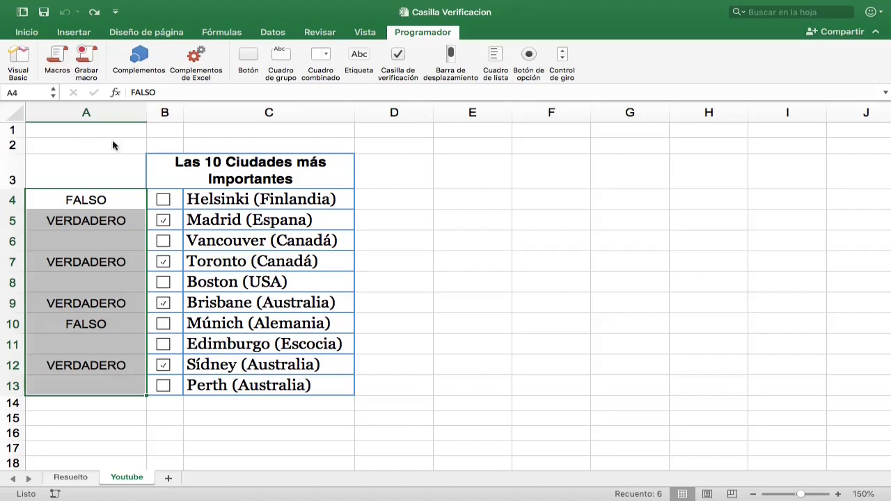
{"action": "left_click", "coordinate": [27, 32]}
{"action": "left_click", "coordinate": [218, 71]}
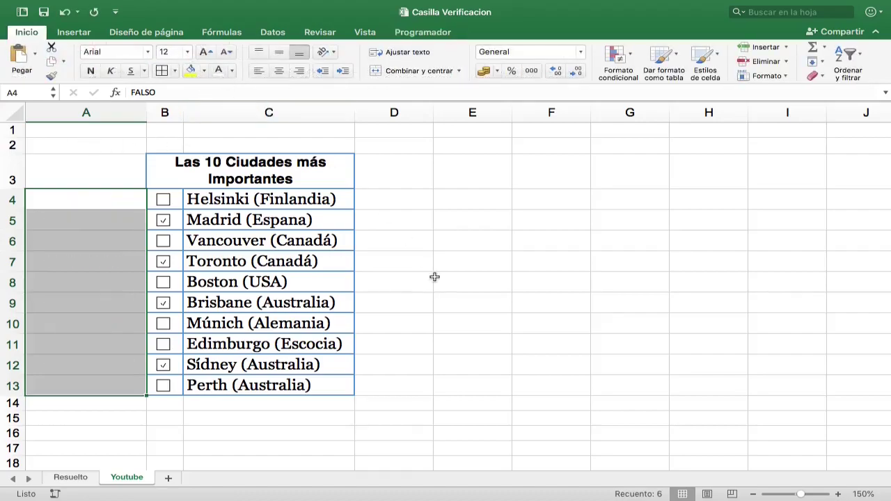
Select the city list B4:C13 and open the Formato condicional menu.
{"action": "left_click", "coordinate": [408, 270]}
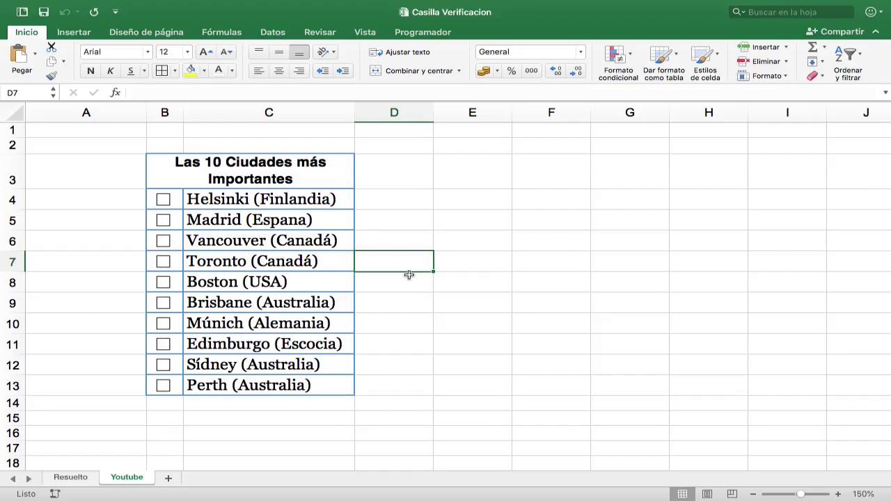
{"action": "left_click", "coordinate": [153, 198]}
{"action": "mouse_move", "coordinate": [154, 198]}
{"action": "left_mouse_down"}
{"action": "mouse_move", "coordinate": [282, 322]}
{"action": "mouse_move", "coordinate": [291, 382]}
{"action": "left_mouse_up"}
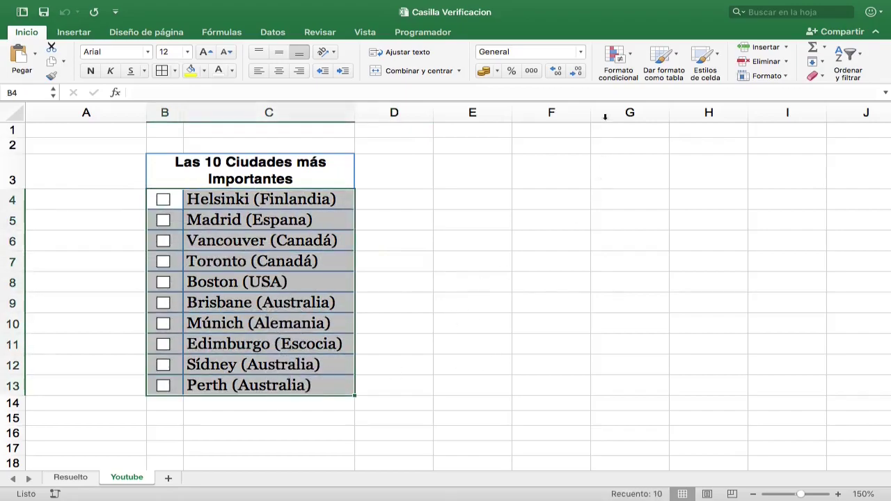
{"action": "left_click", "coordinate": [616, 61]}
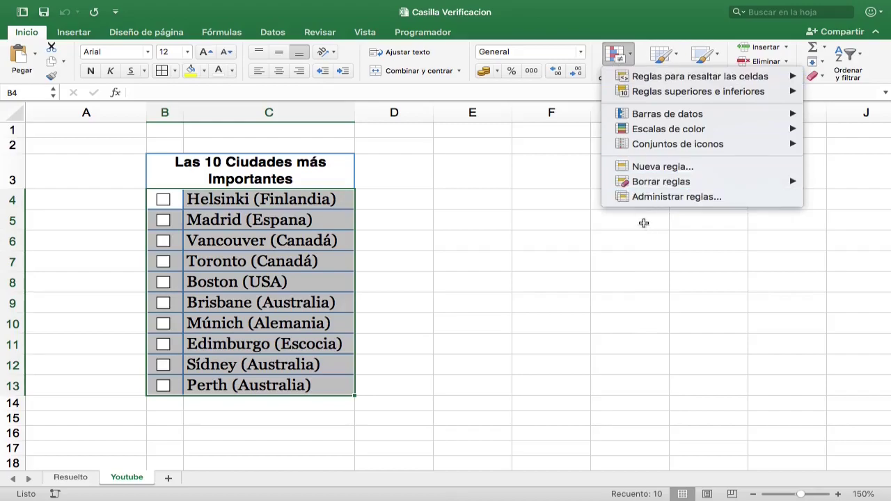
Start a Nueva regla in Clásico style using 'Utilice una fórmula que determine las celdas'.
{"action": "left_click", "coordinate": [628, 167]}
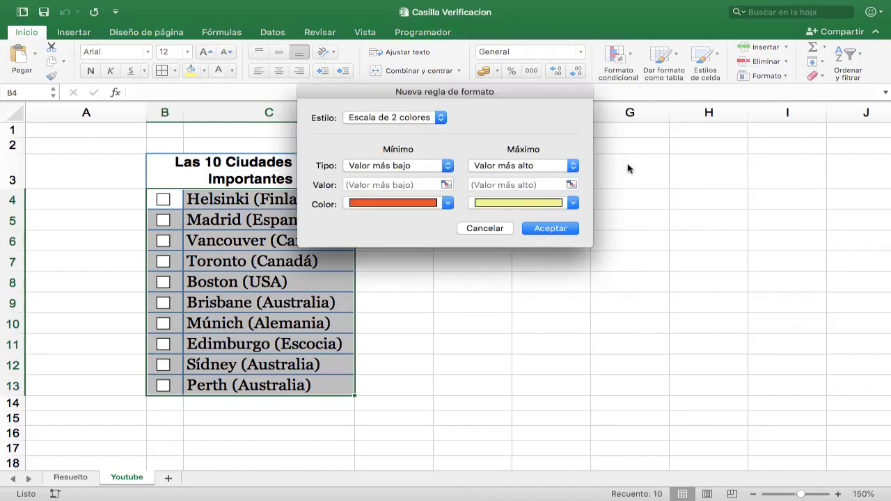
{"action": "left_click", "coordinate": [439, 119]}
{"action": "left_click", "coordinate": [413, 164]}
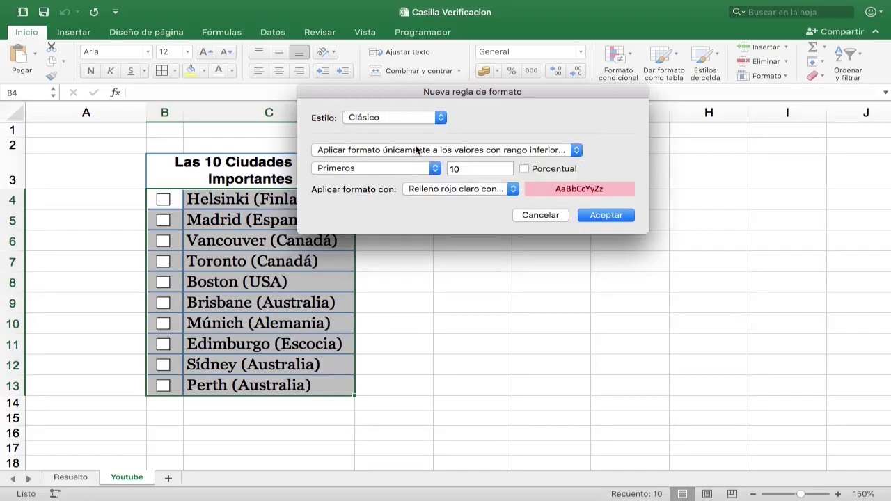
{"action": "left_click", "coordinate": [415, 149]}
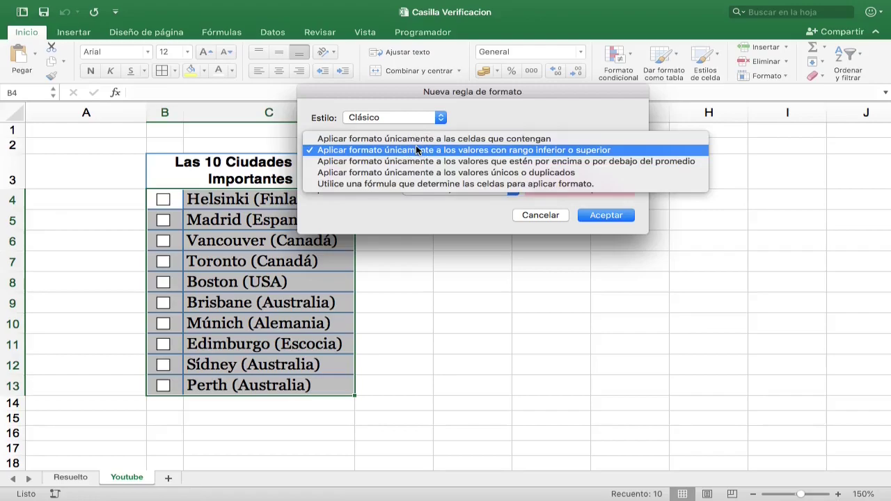
{"action": "left_click", "coordinate": [346, 185]}
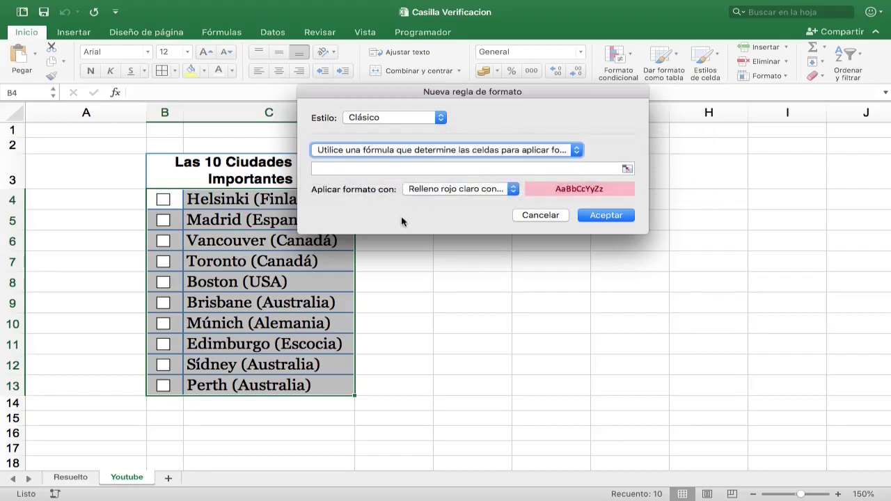
Enter the rule formula =$A4, with the row left relative.
{"action": "left_click", "coordinate": [388, 169]}
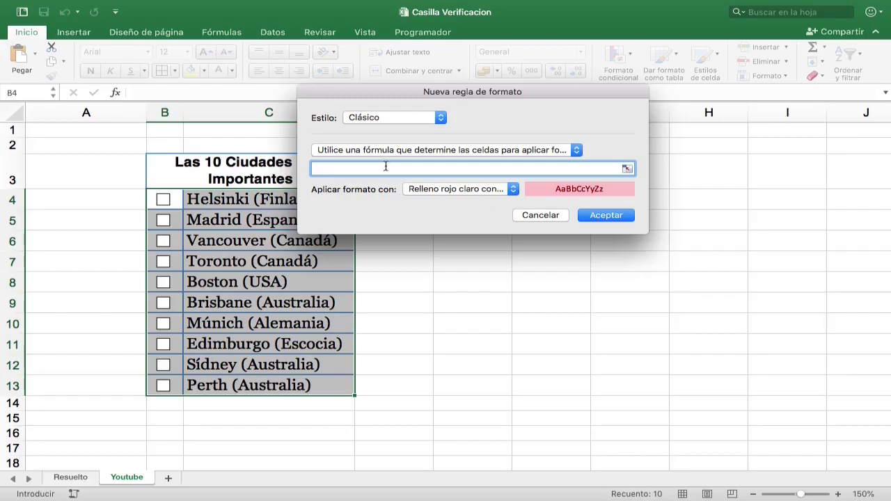
{"action": "left_click", "coordinate": [99, 200]}
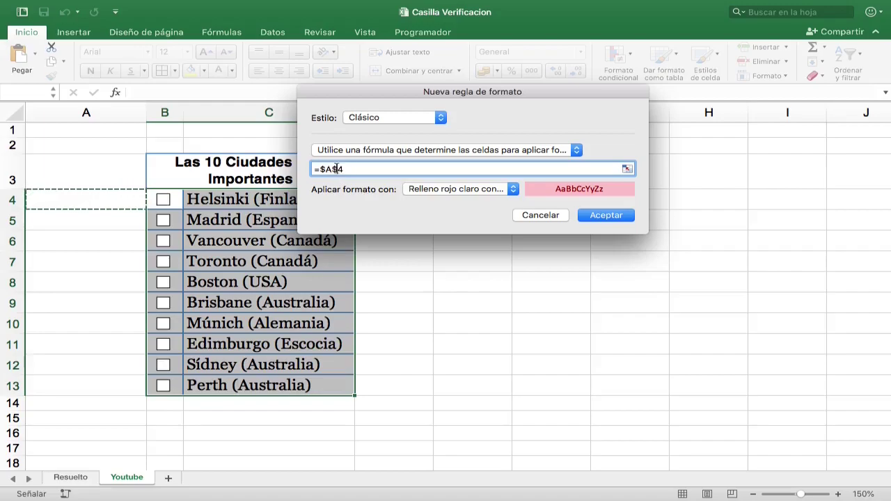
{"action": "left_click", "coordinate": [336, 170]}
{"action": "key", "text": "BackSpace"}
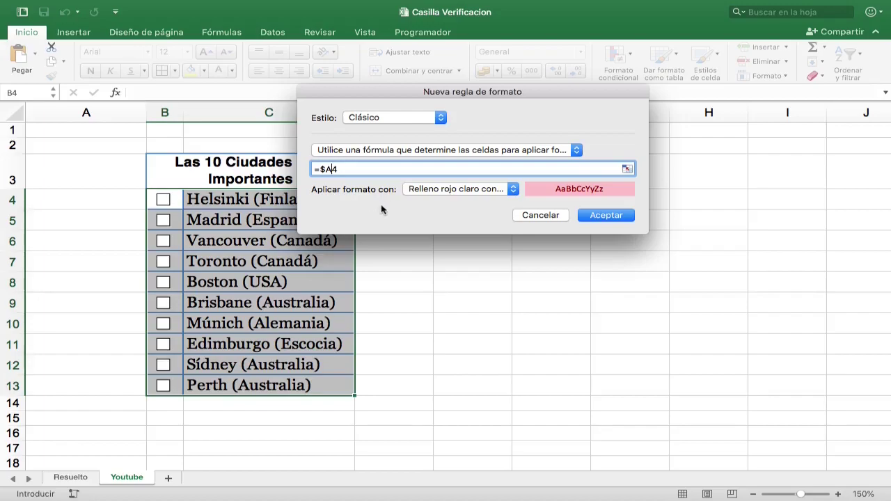
Give the rule a custom format of white text on light blue fill and accept it.
{"action": "left_click", "coordinate": [430, 195]}
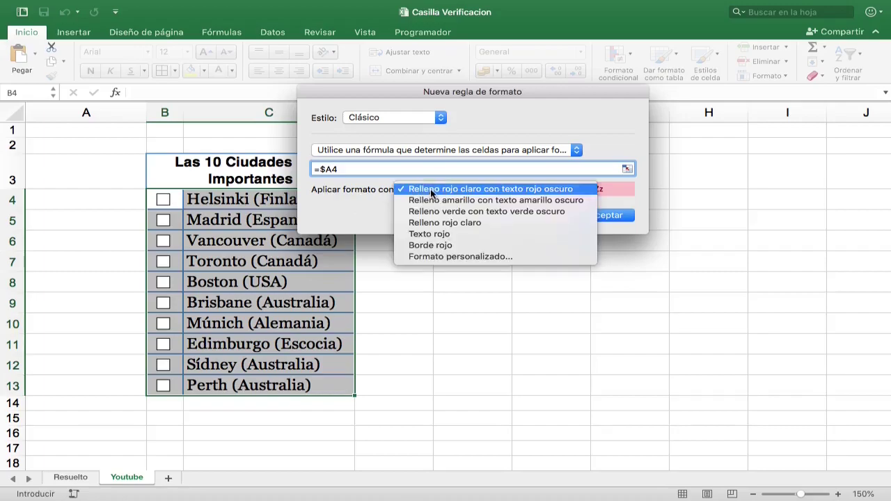
{"action": "left_click", "coordinate": [430, 257]}
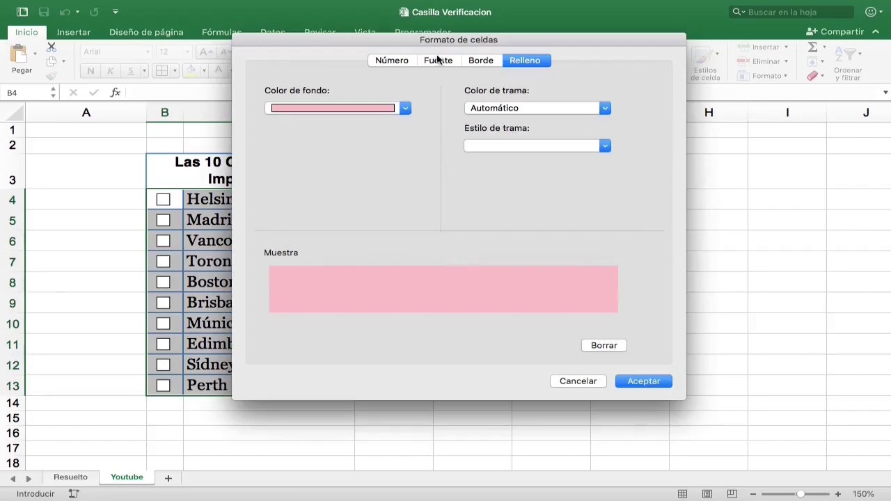
{"action": "left_click", "coordinate": [437, 61]}
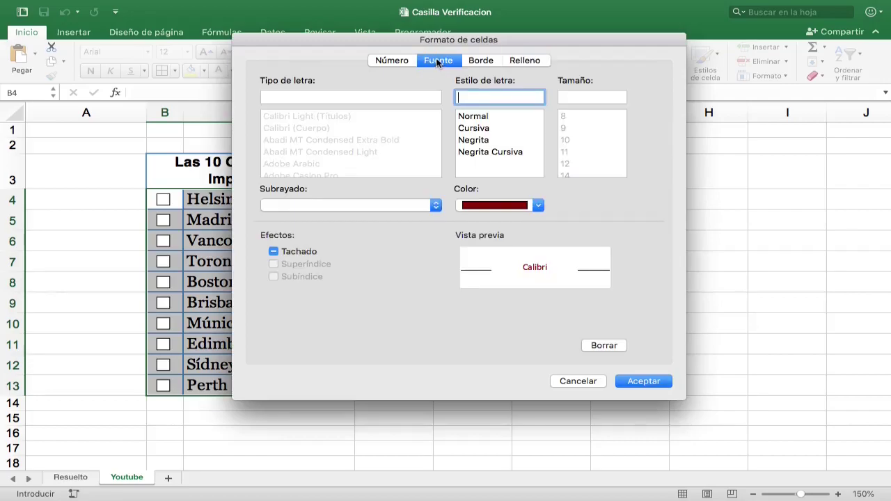
{"action": "left_click", "coordinate": [498, 205]}
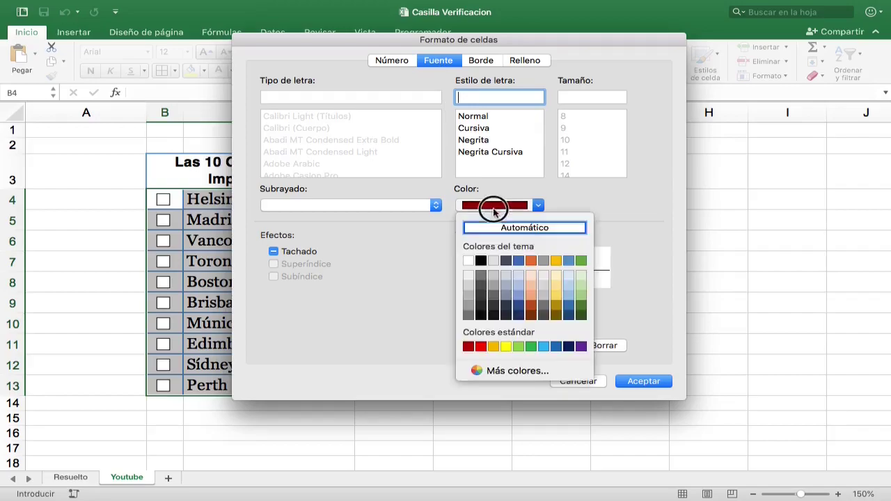
{"action": "left_click", "coordinate": [469, 259]}
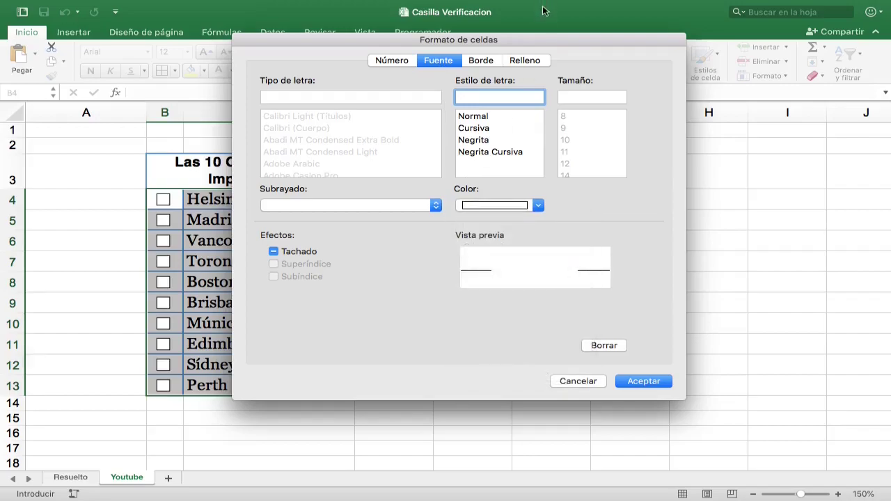
{"action": "left_click", "coordinate": [522, 60]}
{"action": "left_click", "coordinate": [405, 109]}
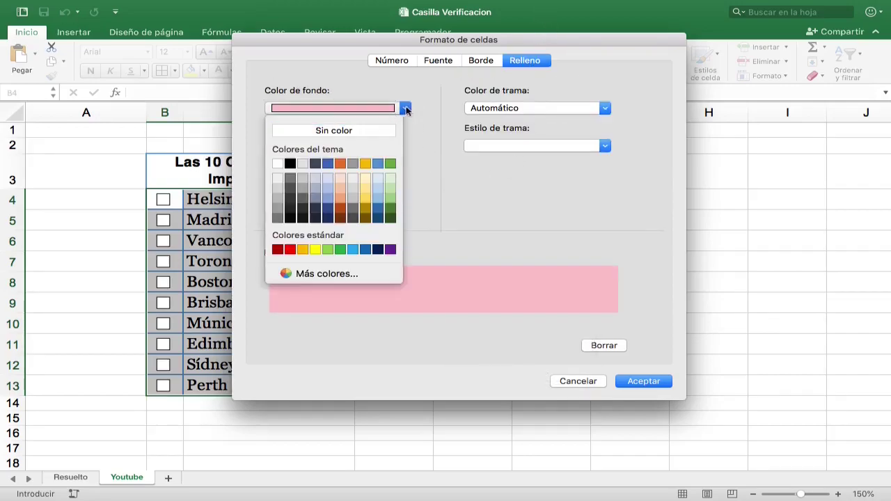
{"action": "left_click", "coordinate": [353, 249]}
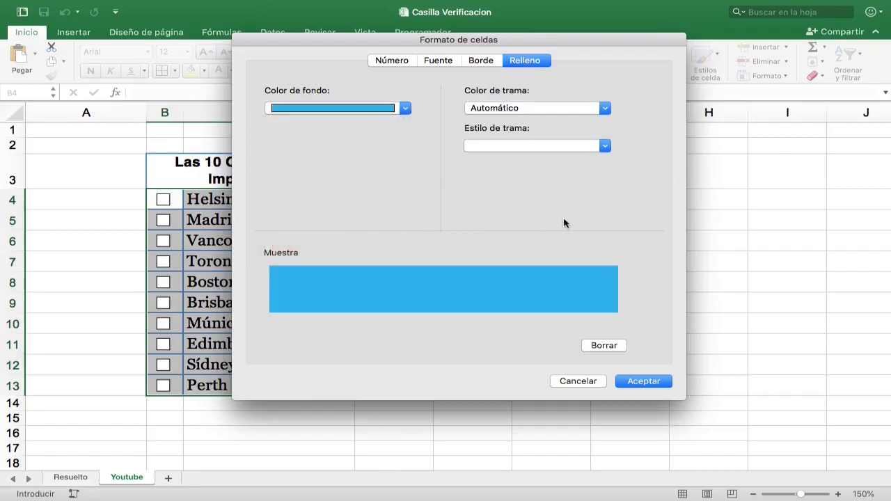
{"action": "left_click", "coordinate": [640, 382]}
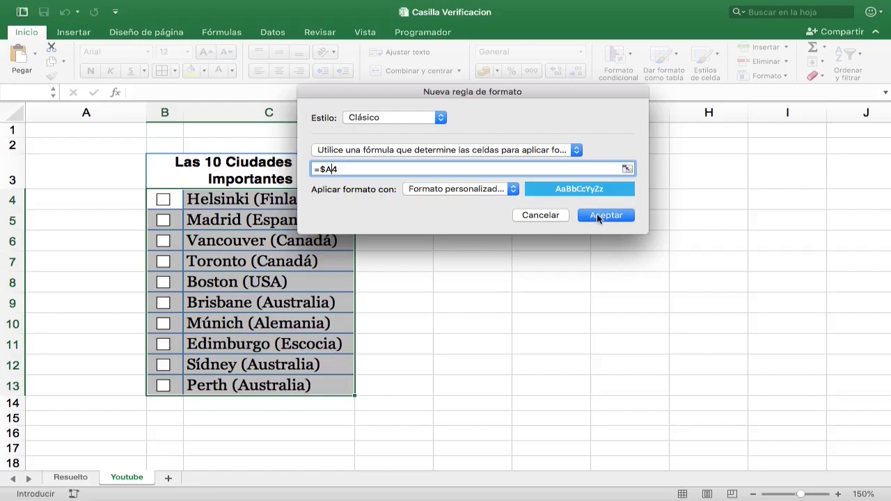
{"action": "left_click", "coordinate": [597, 215]}
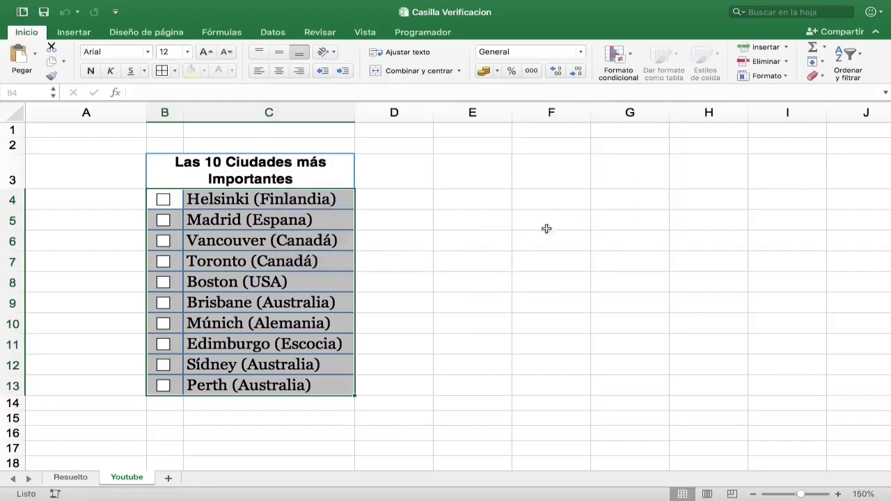
Tick Brisbane, Edimburgo, Sídney, Madrid and Helsinki so their rows turn blue.
{"action": "left_click", "coordinate": [450, 299]}
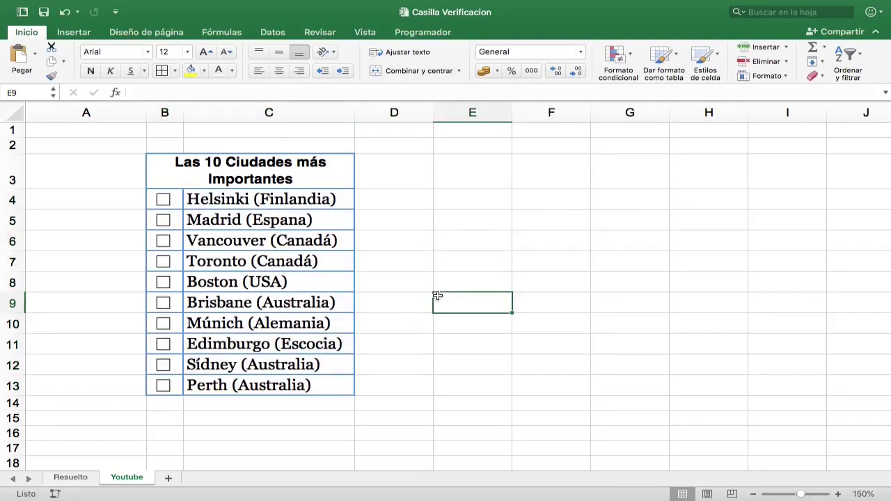
{"action": "left_click", "coordinate": [163, 303]}
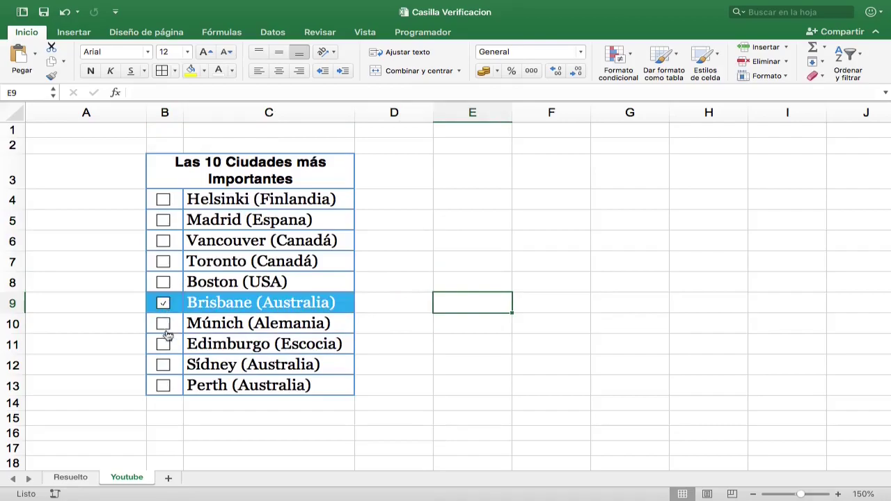
{"action": "left_click", "coordinate": [163, 344]}
{"action": "left_click", "coordinate": [163, 364]}
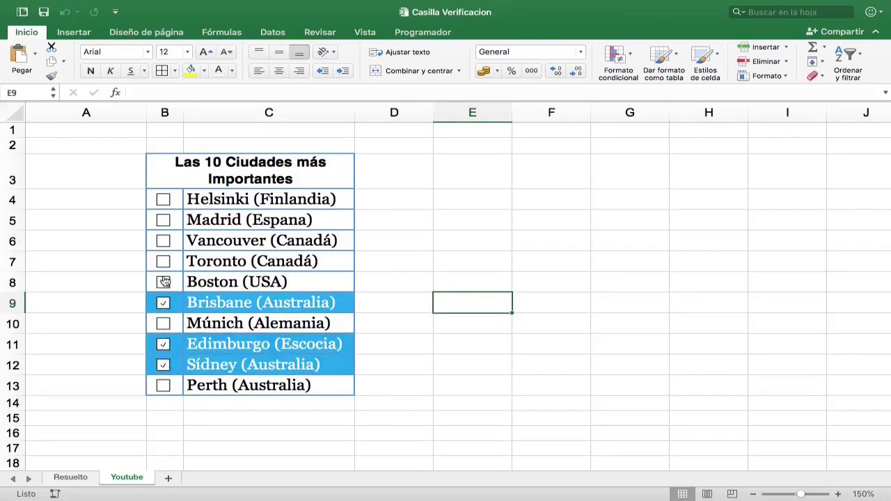
{"action": "left_click", "coordinate": [163, 220]}
{"action": "left_click", "coordinate": [163, 200]}
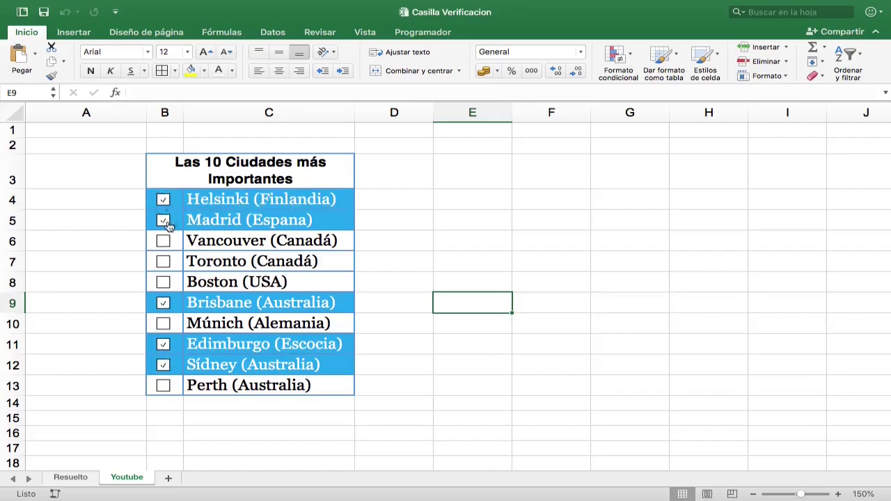
Toggle Múnich and Toronto back off, tick Vancouver, and untick Sídney.
{"action": "left_click", "coordinate": [164, 261]}
{"action": "left_click", "coordinate": [163, 324]}
{"action": "left_click", "coordinate": [162, 323]}
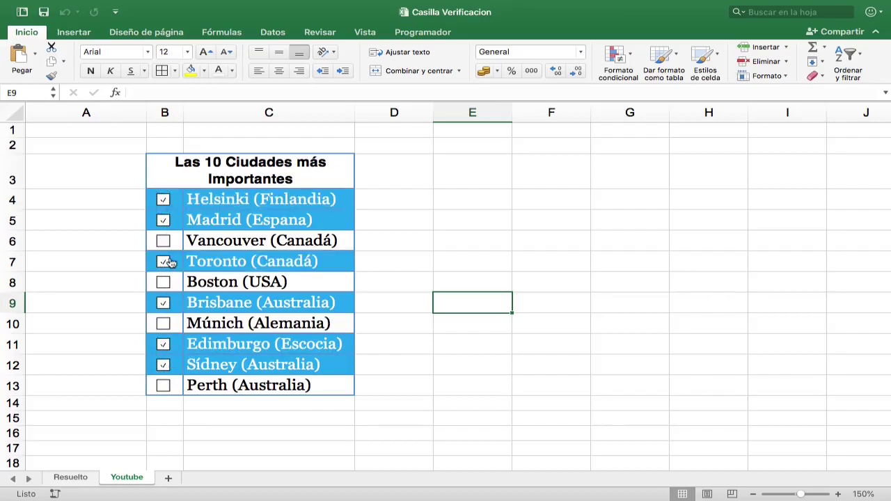
{"action": "left_click", "coordinate": [170, 262]}
{"action": "left_click", "coordinate": [163, 241]}
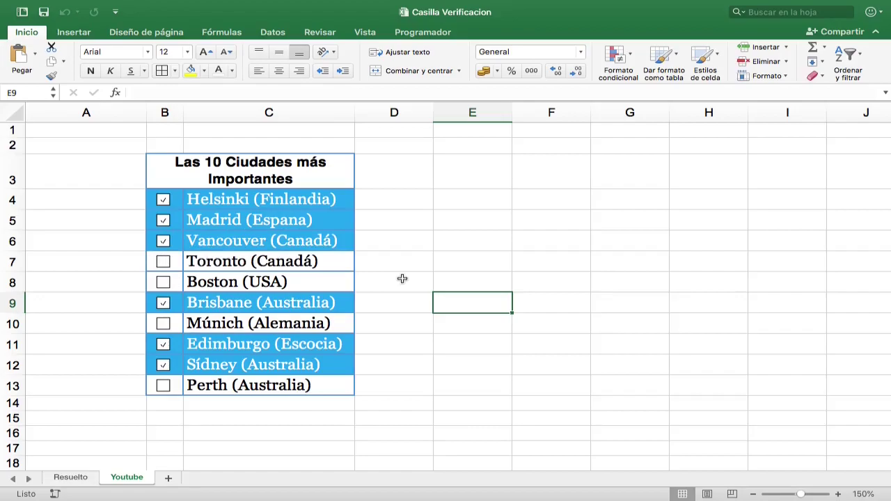
{"action": "left_click", "coordinate": [163, 364]}
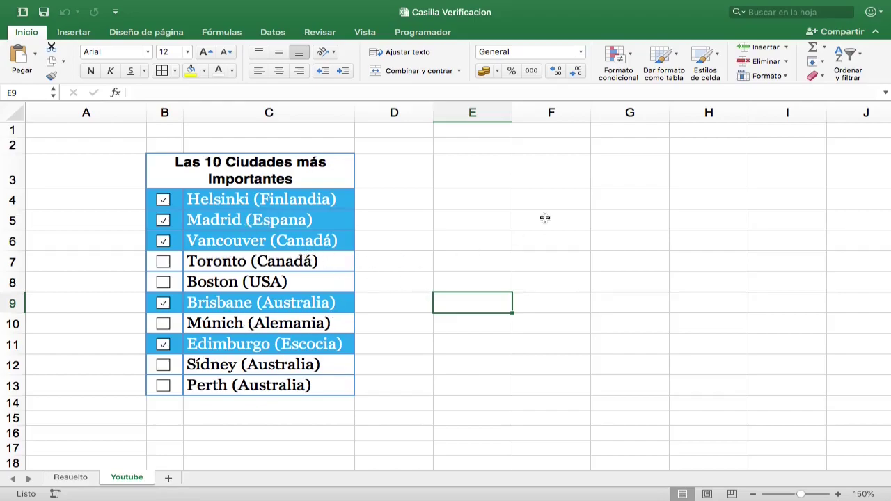
{"action": "left_click", "coordinate": [624, 61]}
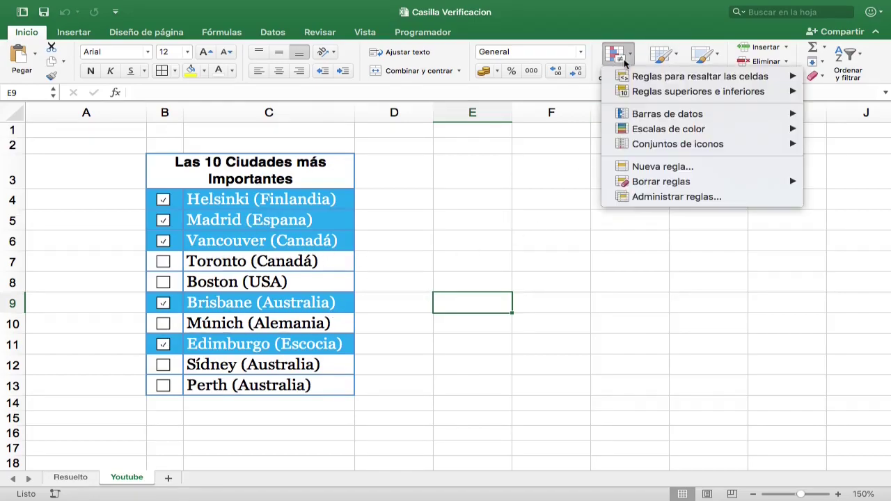
In Administrar reglas, edit the sheet's =$A4 rule to use a custom blue fill and apply it.
{"action": "left_click", "coordinate": [634, 197]}
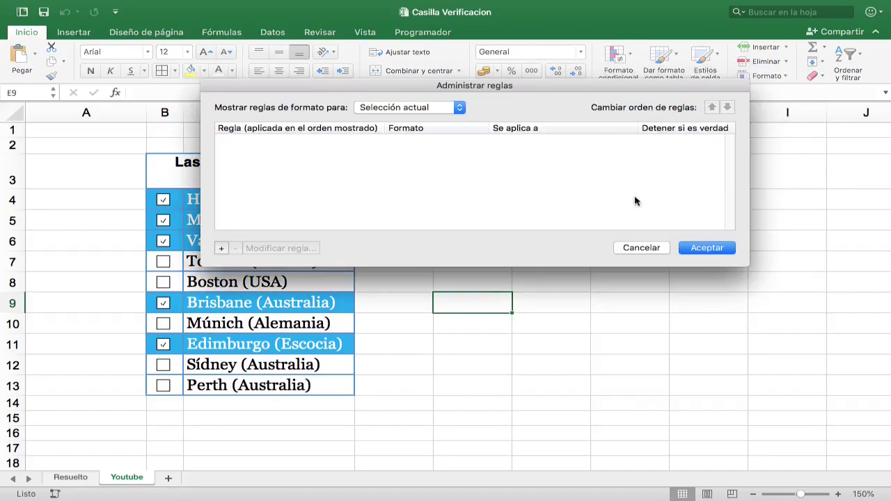
{"action": "left_click", "coordinate": [460, 108]}
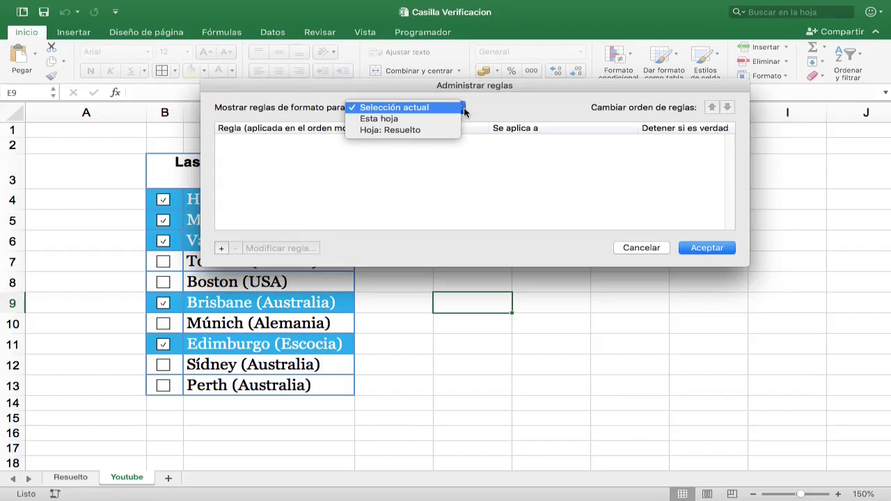
{"action": "left_click", "coordinate": [452, 119]}
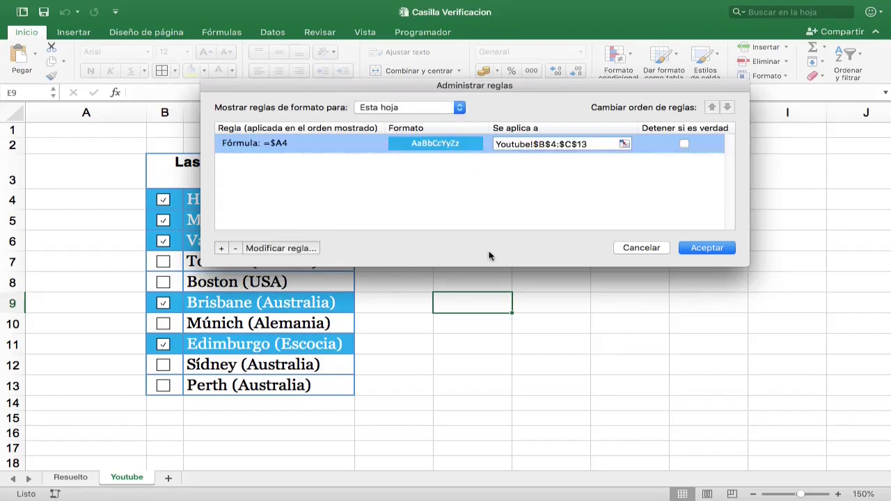
{"action": "left_click", "coordinate": [309, 249]}
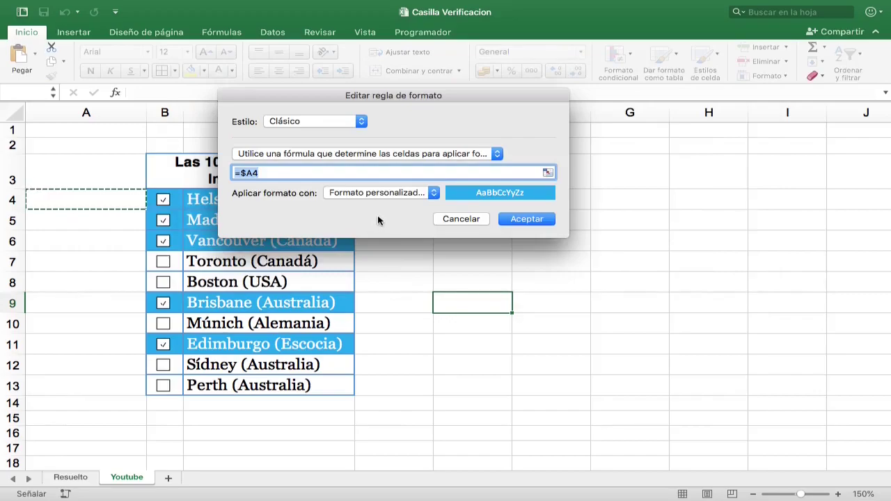
{"action": "left_click", "coordinate": [381, 192]}
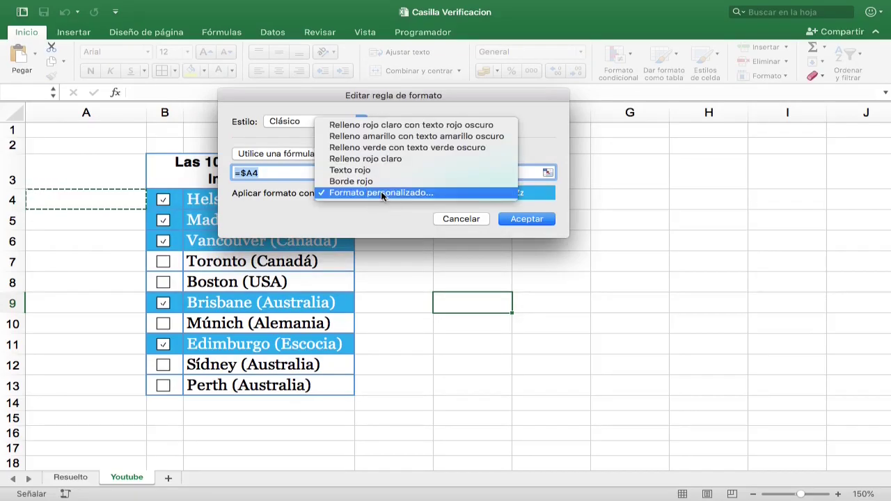
{"action": "left_click", "coordinate": [380, 193]}
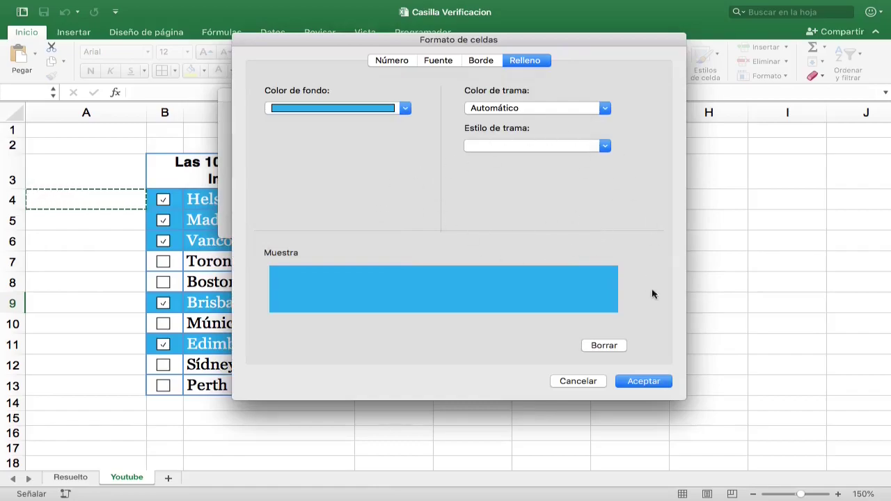
{"action": "left_click", "coordinate": [643, 381]}
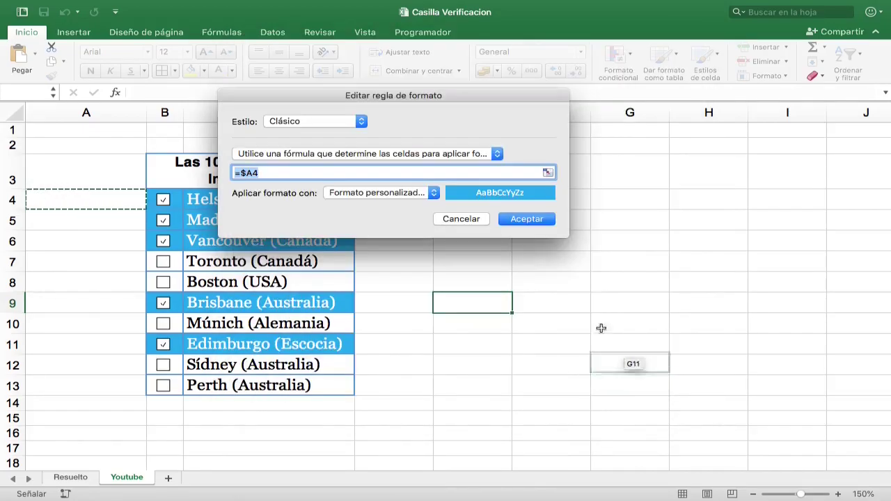
{"action": "left_click", "coordinate": [527, 222]}
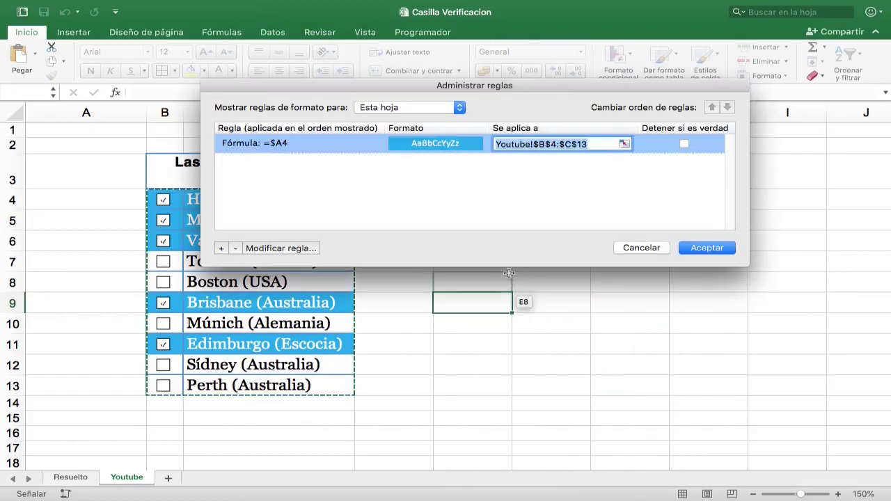
{"action": "left_click", "coordinate": [691, 249]}
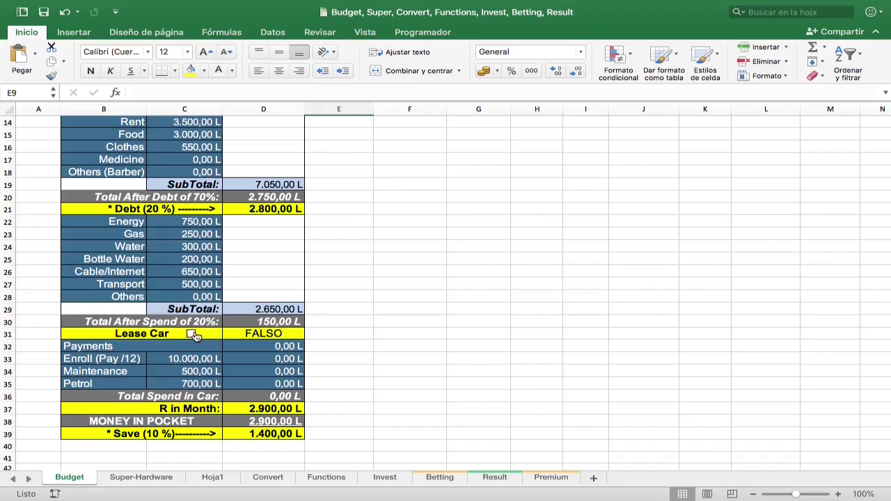
Link the Lease Car checkbox to cell $D$31 through Formato de control.
{"action": "left_click", "coordinate": [191, 334], "text": "super"}
{"action": "right_click", "coordinate": [191, 334]}
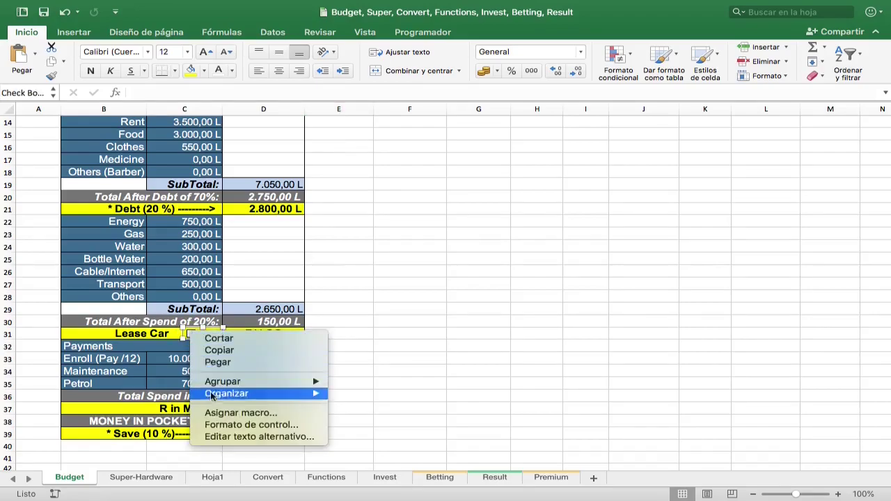
{"action": "left_click", "coordinate": [219, 425]}
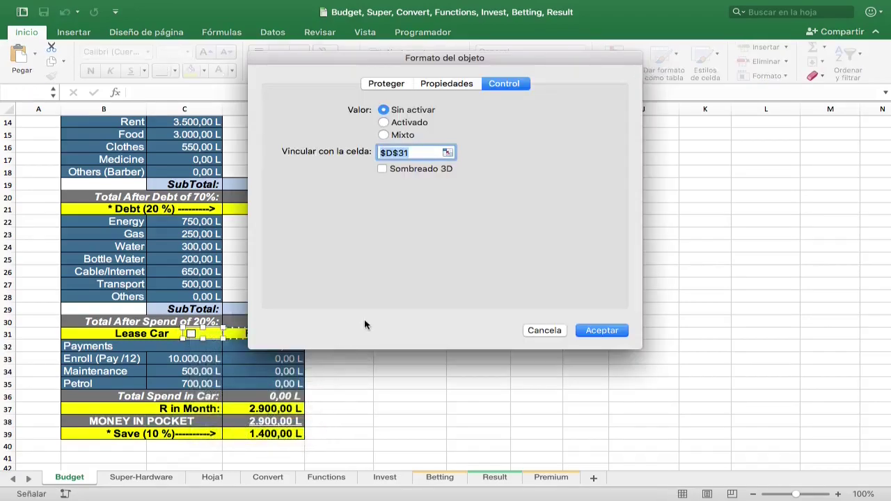
{"action": "left_click_drag", "start_coordinate": [343, 57], "coordinate": [429, 63]}
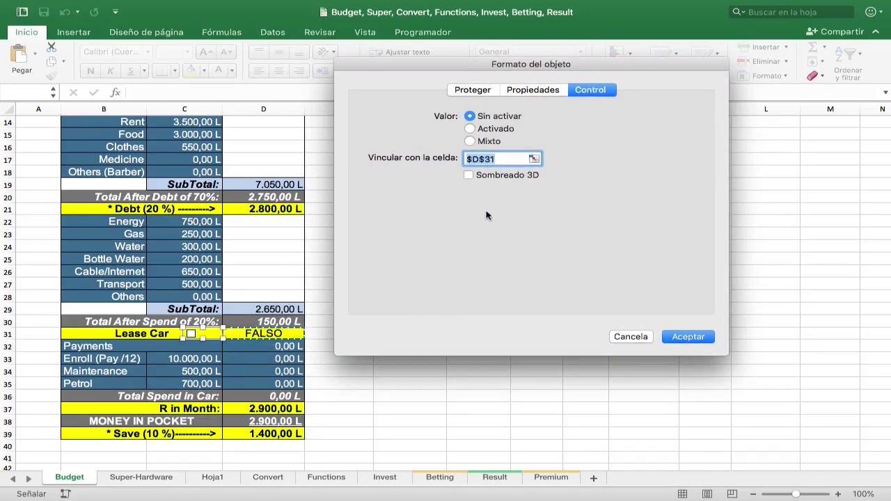
{"action": "left_click", "coordinate": [687, 336]}
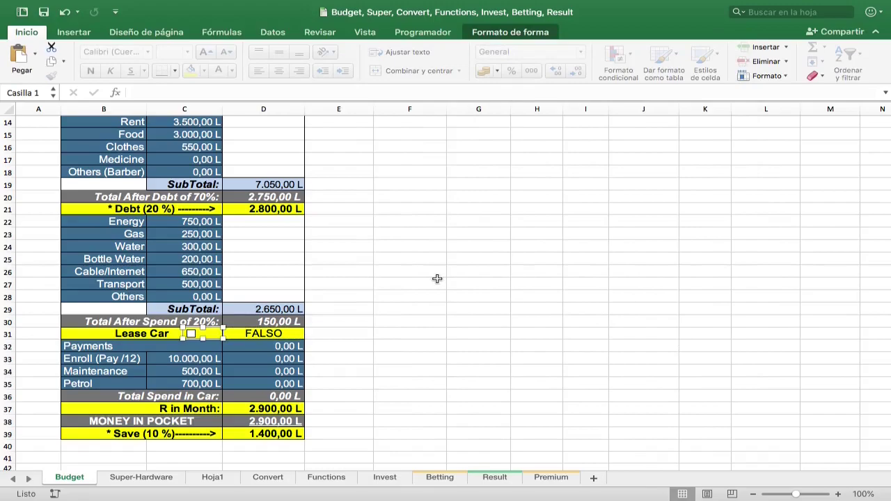
Tick Lease Car so car costs show 14.370,15 L and row 38 turns red.
{"action": "left_click", "coordinate": [315, 335]}
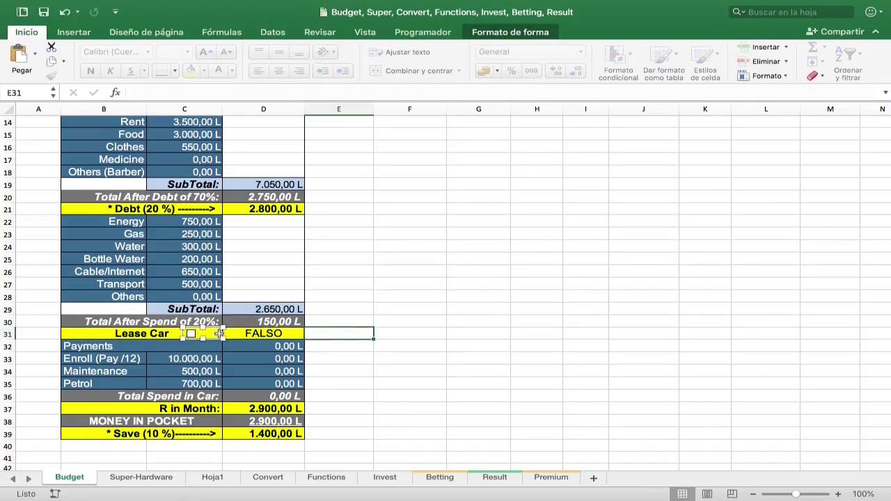
{"action": "left_click", "coordinate": [190, 334]}
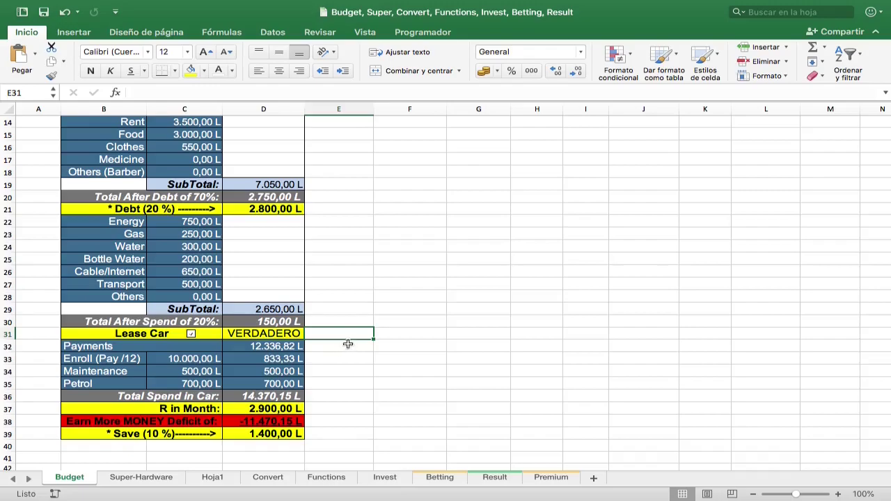
{"action": "left_click", "coordinate": [622, 62]}
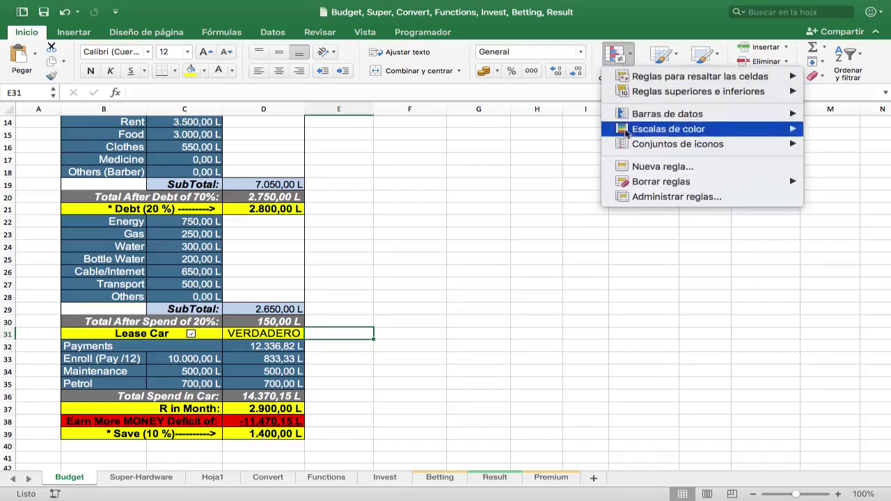
{"action": "left_click", "coordinate": [621, 197]}
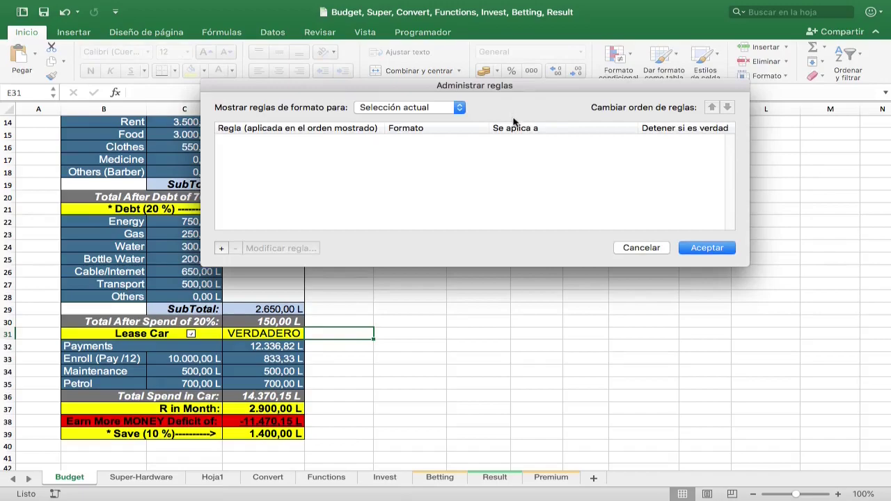
{"action": "left_click", "coordinate": [459, 107]}
{"action": "left_click", "coordinate": [445, 119]}
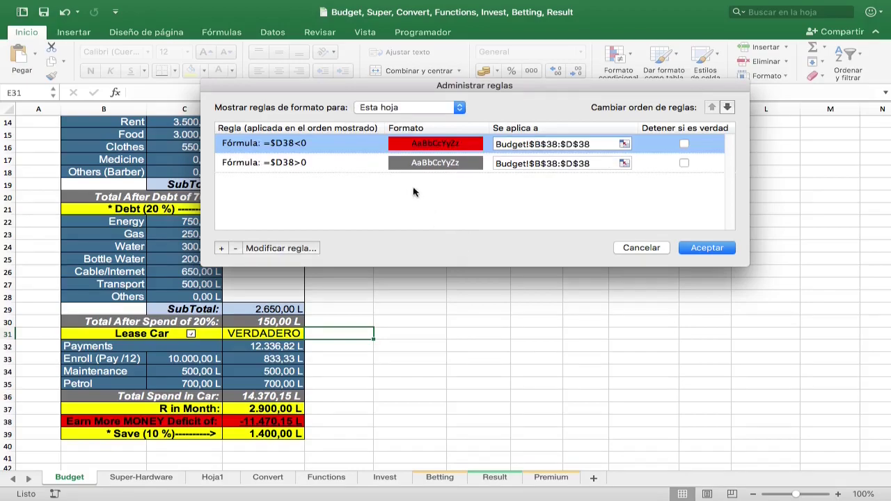
{"action": "double_click", "coordinate": [347, 144]}
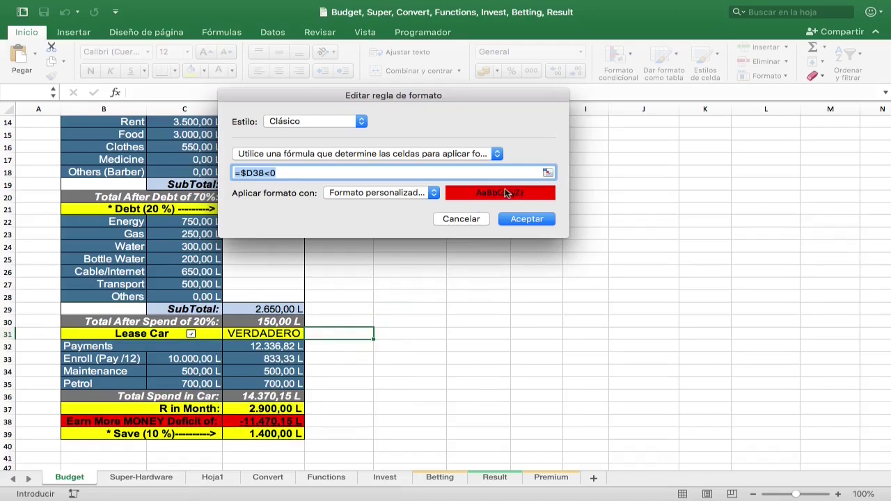
{"action": "left_click", "coordinate": [461, 221]}
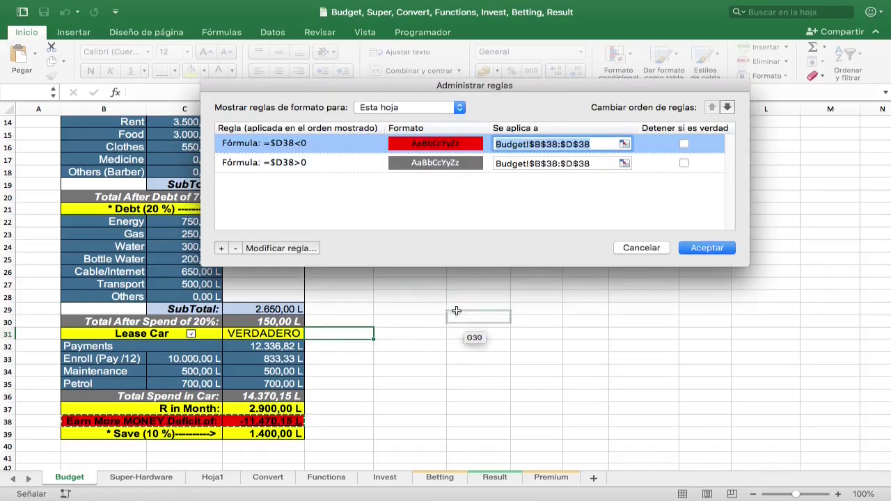
{"action": "left_click", "coordinate": [342, 165]}
{"action": "double_click", "coordinate": [342, 164]}
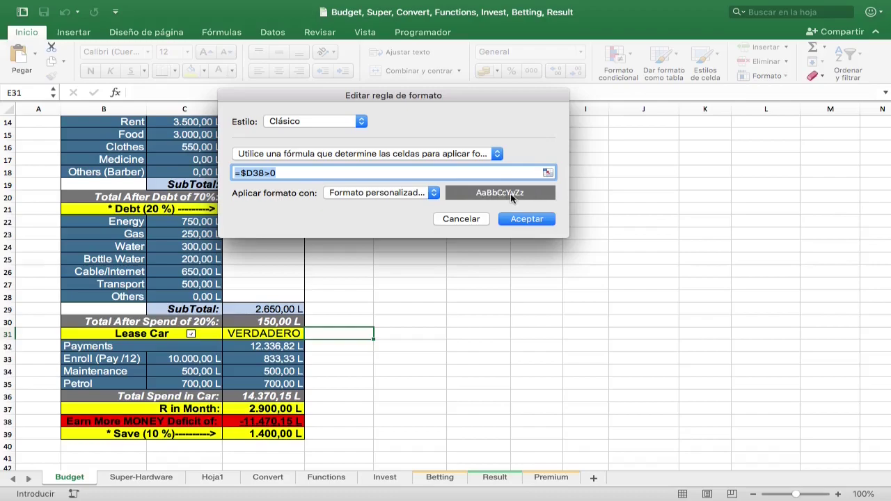
{"action": "left_click", "coordinate": [527, 219]}
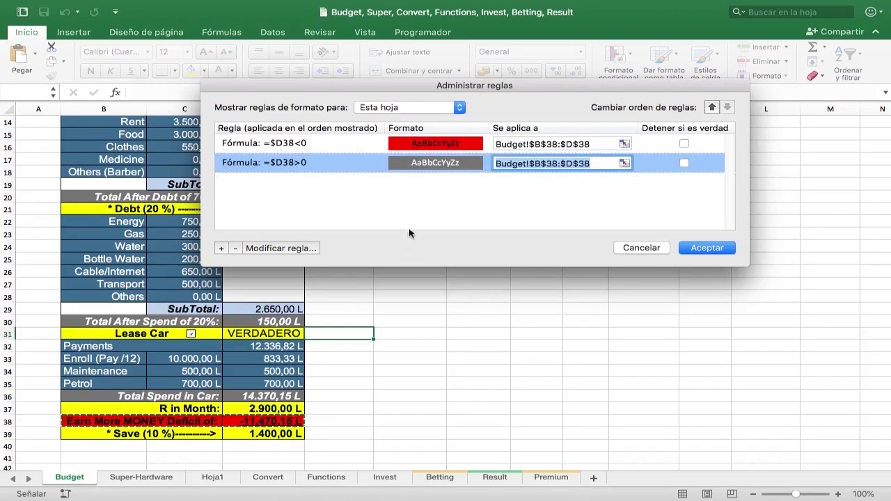
{"action": "left_click", "coordinate": [694, 249]}
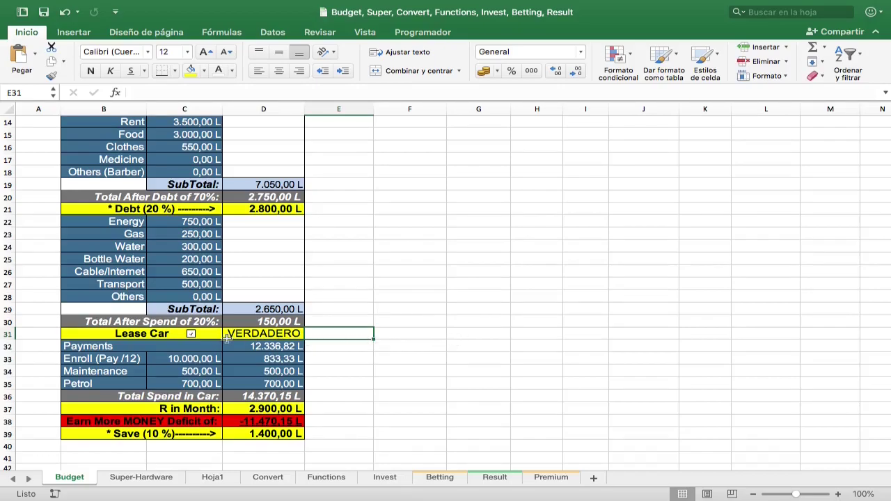
{"action": "left_click", "coordinate": [191, 334]}
{"action": "left_click", "coordinate": [191, 334]}
{"action": "left_click", "coordinate": [197, 422]}
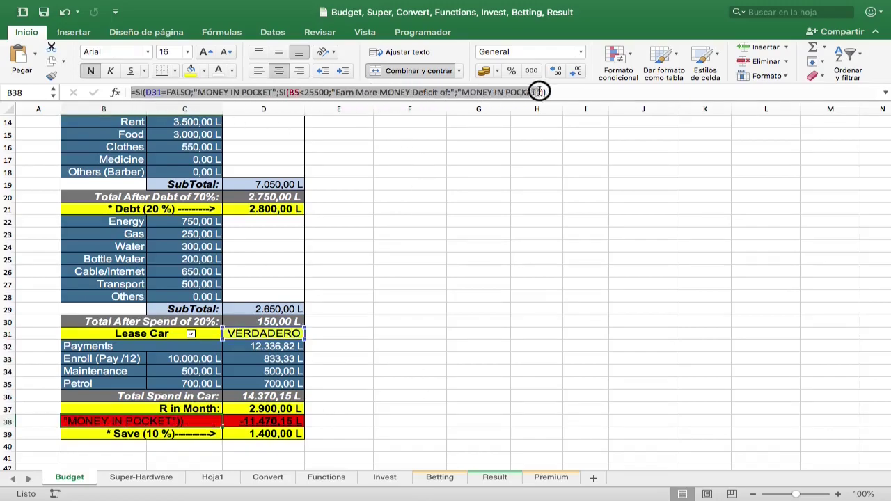
{"action": "left_click", "coordinate": [578, 88]}
{"action": "key", "text": "Escape"}
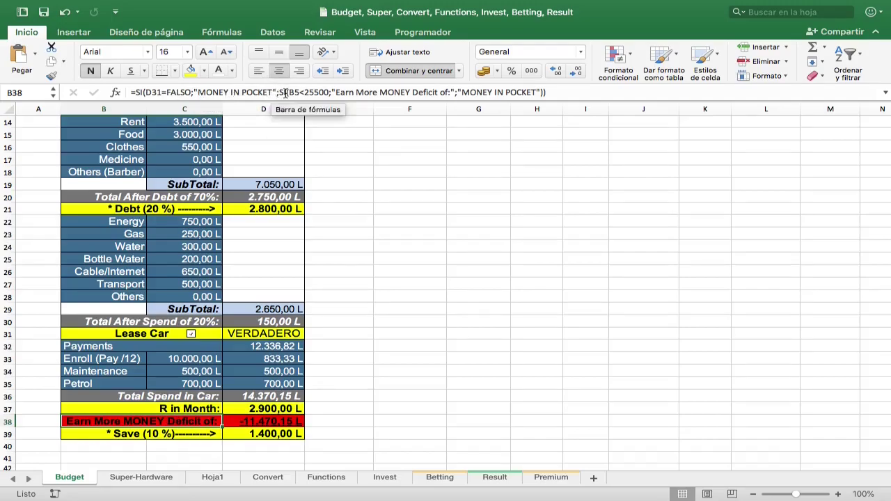
Untick the Lease Car checkbox in C31 so D31 reads FALSO and car costs show 0,00 L.
{"action": "scroll", "coordinate": [292, 255], "scroll_direction": "up", "scroll_amount": 3}
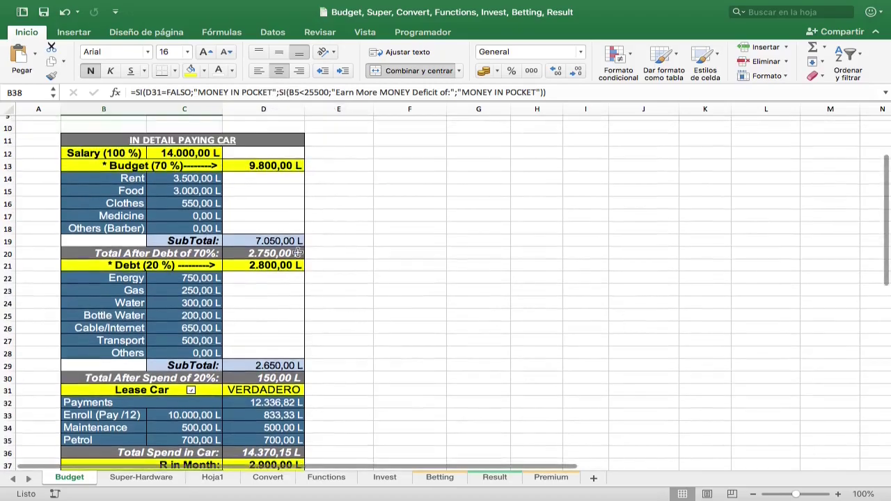
{"action": "scroll", "coordinate": [284, 249], "scroll_direction": "up", "scroll_amount": 7}
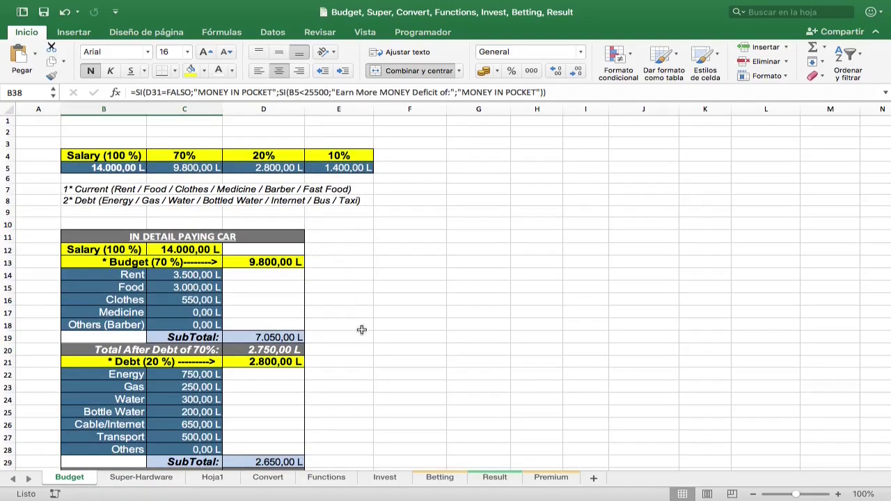
{"action": "scroll", "coordinate": [373, 315], "scroll_direction": "down", "scroll_amount": 5}
{"action": "scroll", "coordinate": [373, 315], "scroll_direction": "down", "scroll_amount": 3}
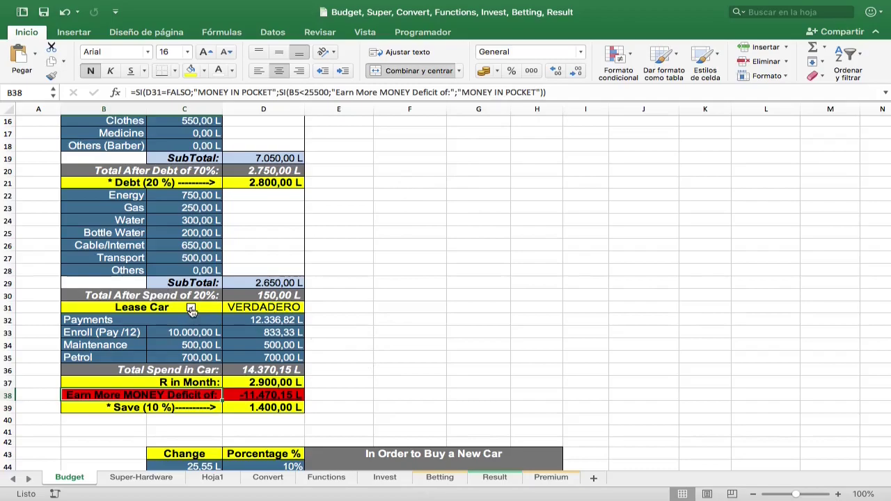
{"action": "left_click", "coordinate": [191, 309]}
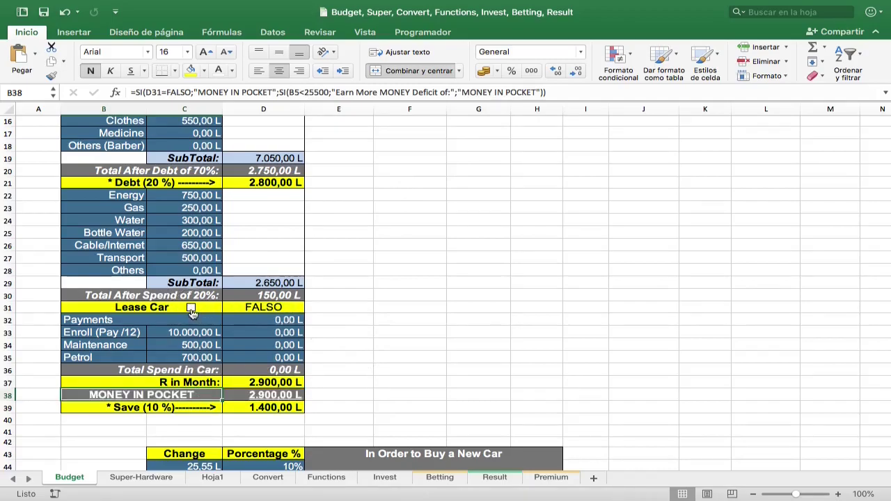